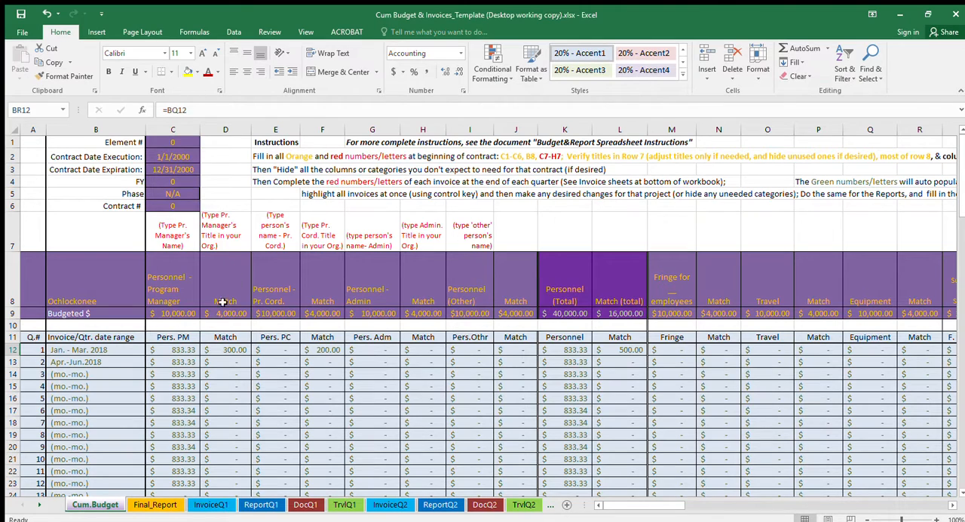
- Review the quarter numbers 1 to 14 in the invoice table of the cumulative budget sheet
{"action": "scroll", "coordinate": [68, 361], "scroll_direction": "down", "scroll_amount": 1}
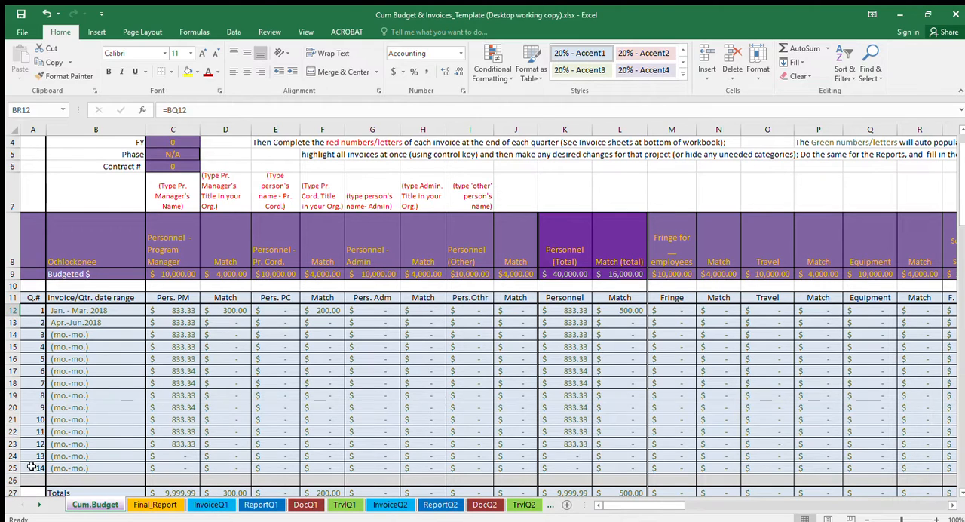
{"action": "left_click", "coordinate": [32, 467]}
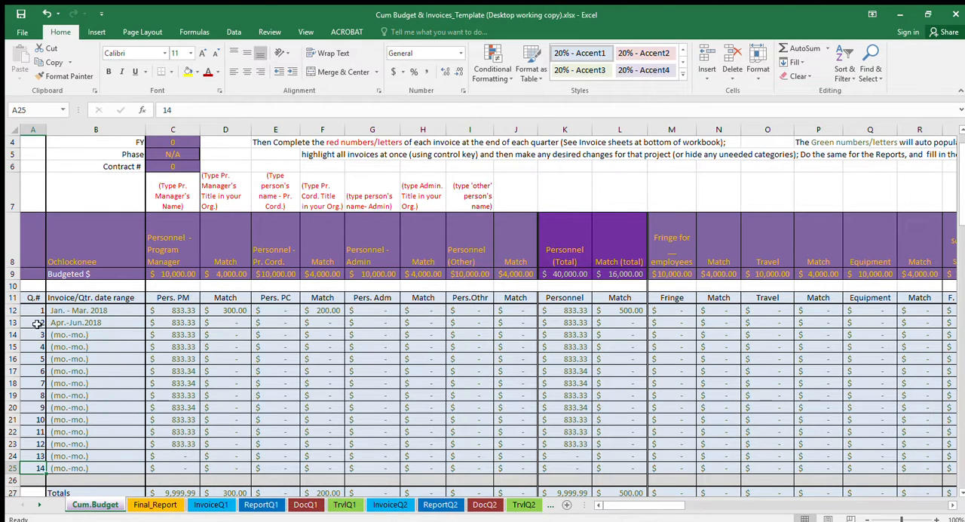
{"action": "left_click", "coordinate": [35, 311]}
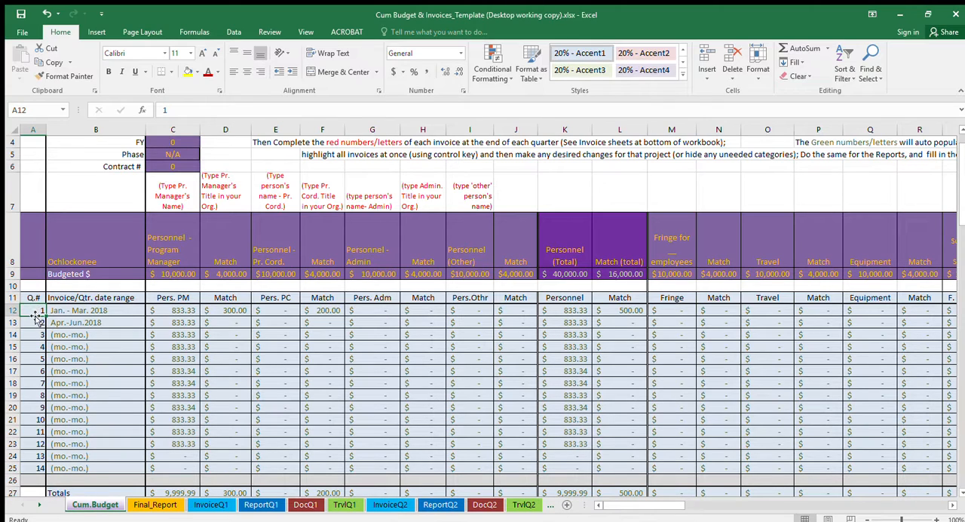
{"action": "left_click", "coordinate": [31, 468]}
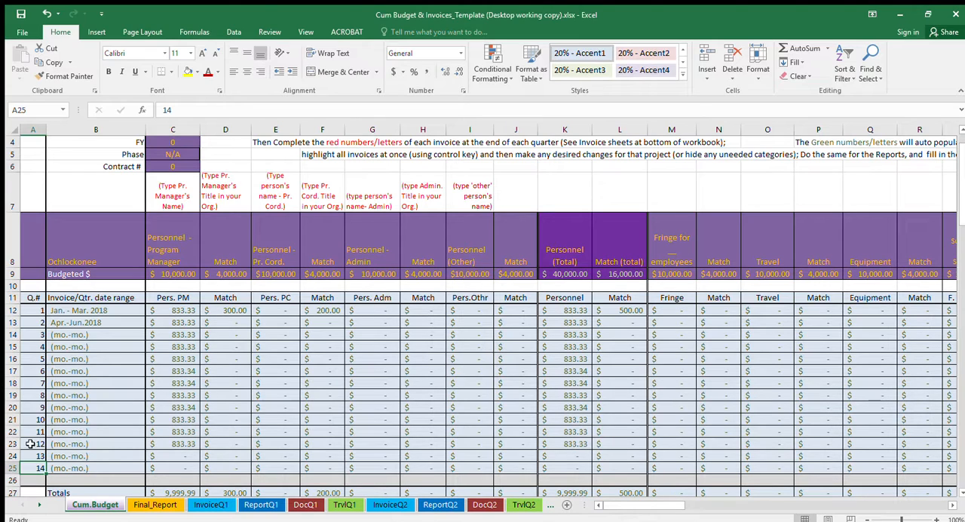
{"action": "left_click", "coordinate": [30, 444]}
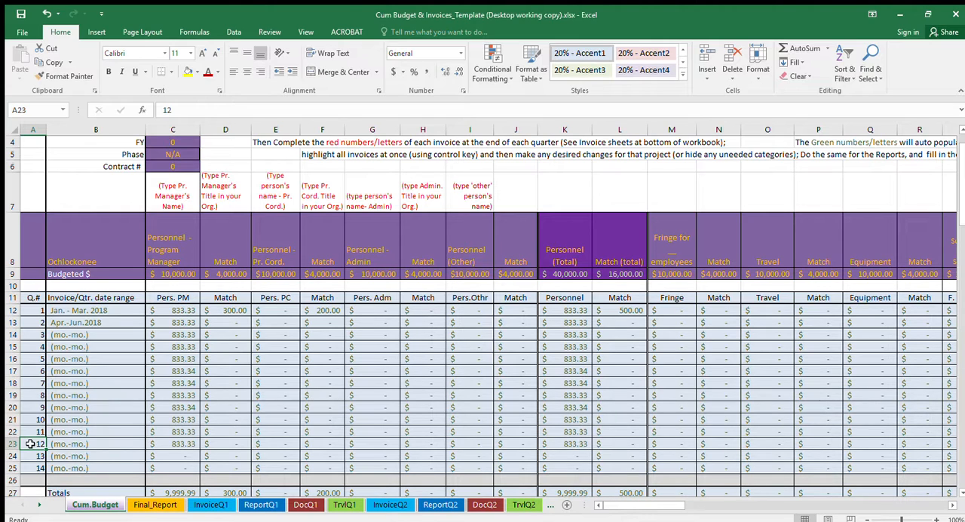
- Hide the rows for quarters 13 and 14 (rows 24 and 25) and unhide them again
{"action": "left_click", "coordinate": [12, 456]}
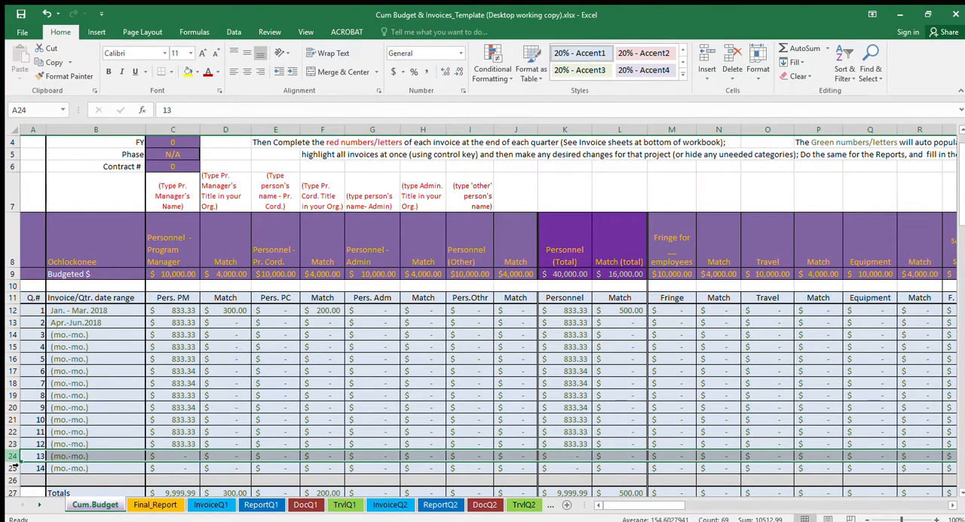
{"action": "left_click", "coordinate": [17, 469], "text": "ctrl"}
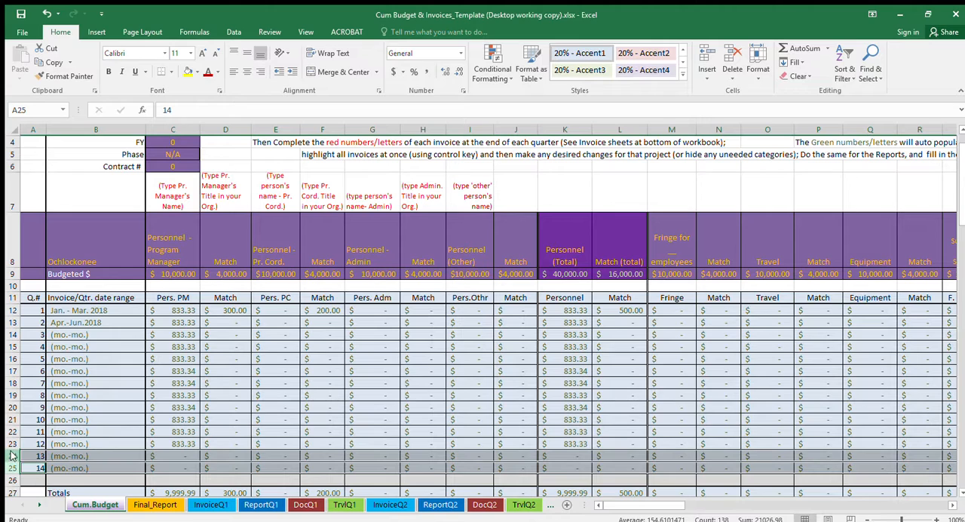
{"action": "key", "text": "ctrl+9"}
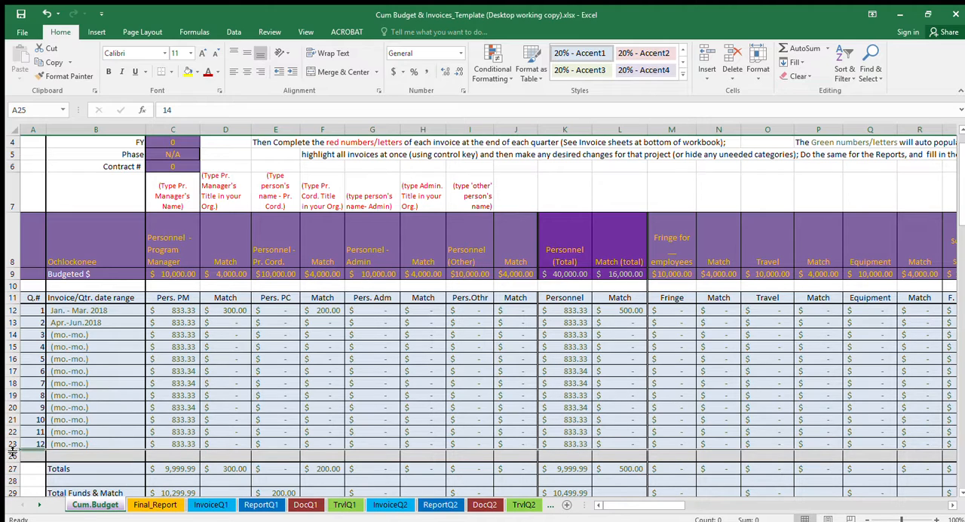
{"action": "double_click", "coordinate": [12, 450]}
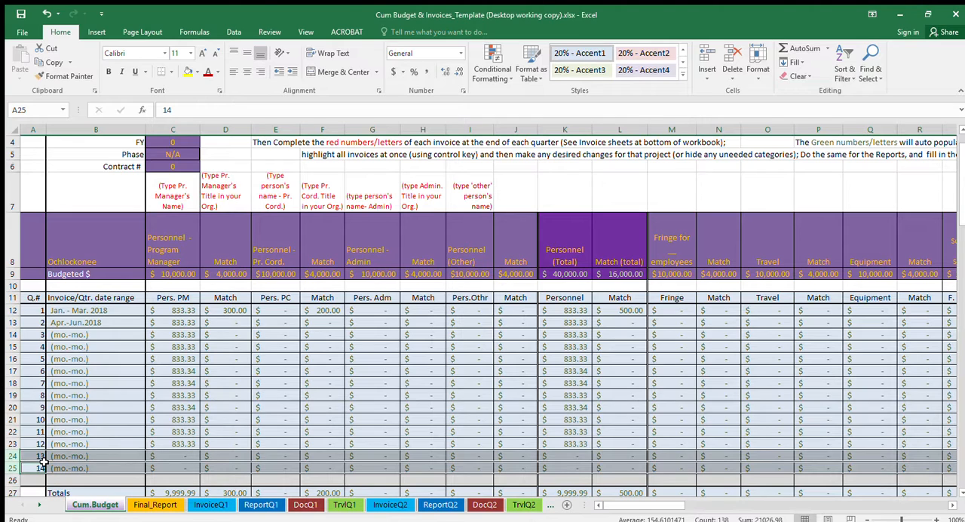
{"action": "left_click", "coordinate": [77, 457]}
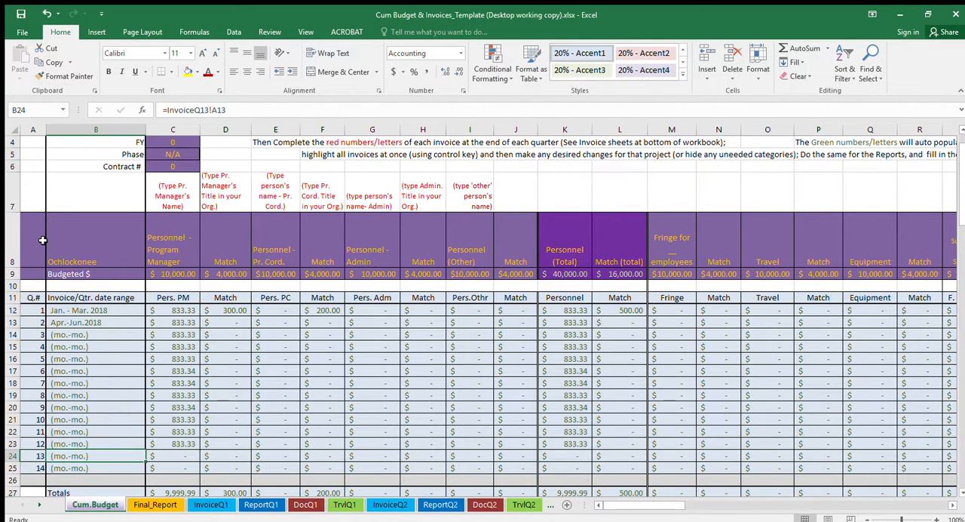
- Examine the budget totals, the first-quarter program manager match and the date range cells for quarters 1 to 3
{"action": "scroll", "coordinate": [110, 283], "scroll_direction": "down", "scroll_amount": 3}
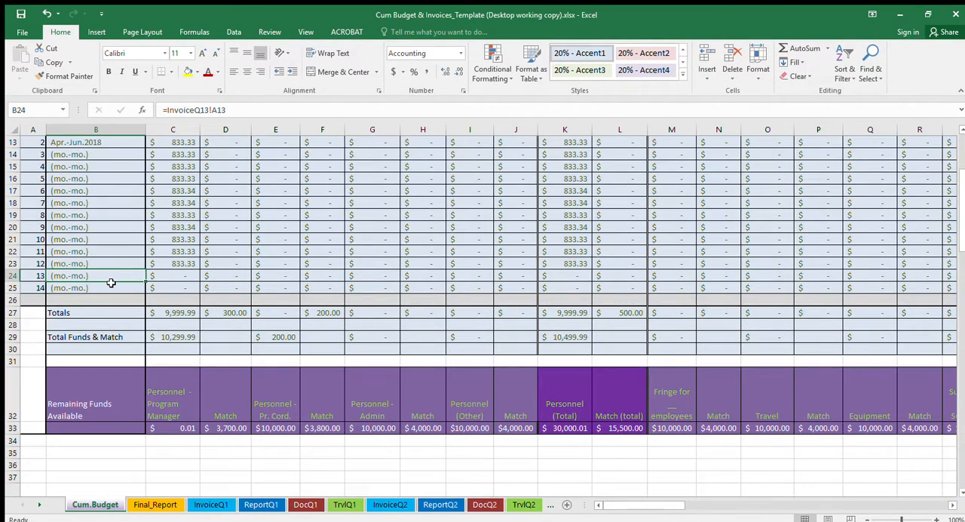
{"action": "scroll", "coordinate": [111, 283], "scroll_direction": "up", "scroll_amount": 3}
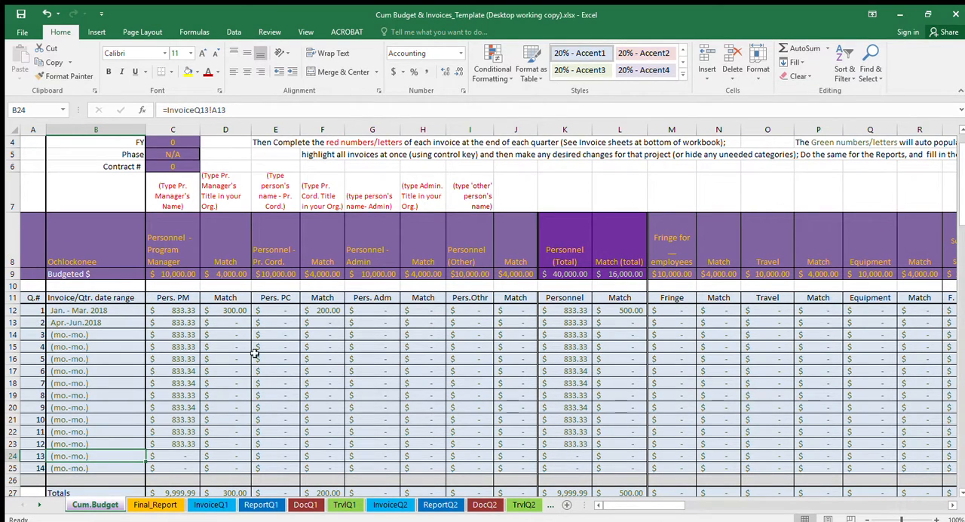
{"action": "scroll", "coordinate": [250, 364], "scroll_direction": "up", "scroll_amount": 1}
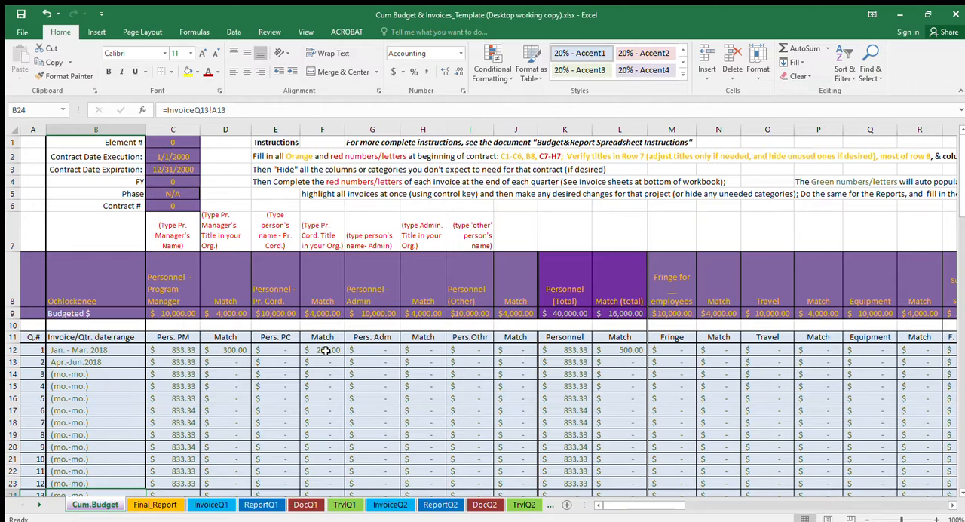
{"action": "left_click", "coordinate": [221, 352]}
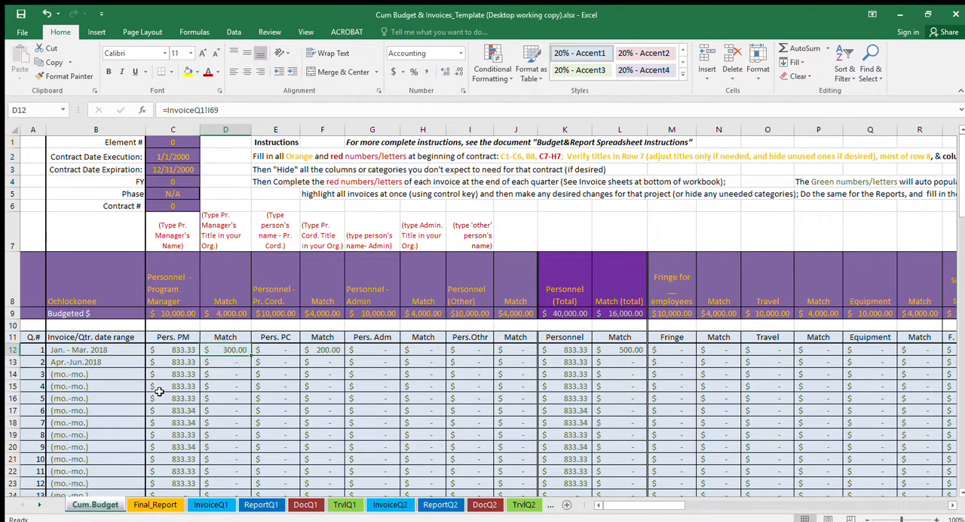
{"action": "left_click", "coordinate": [108, 347]}
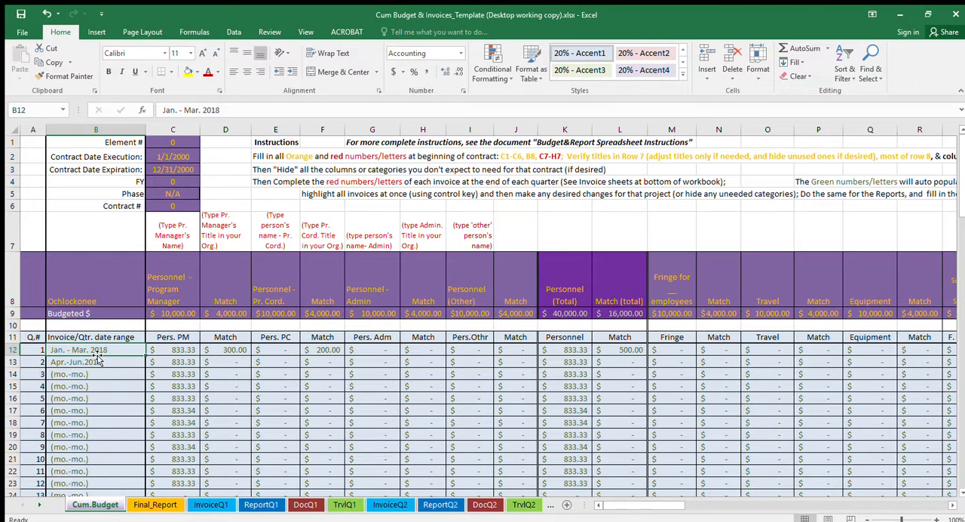
{"action": "left_click", "coordinate": [93, 362]}
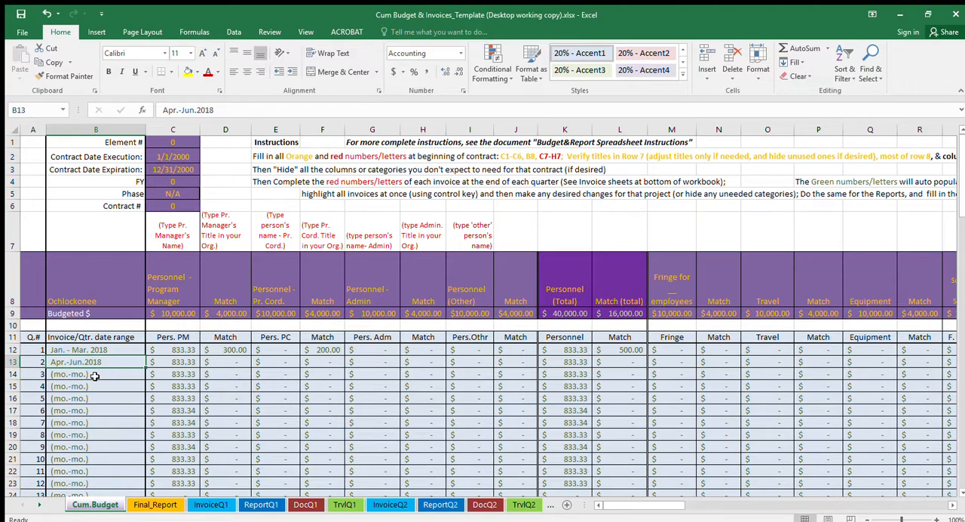
{"action": "left_click", "coordinate": [94, 376]}
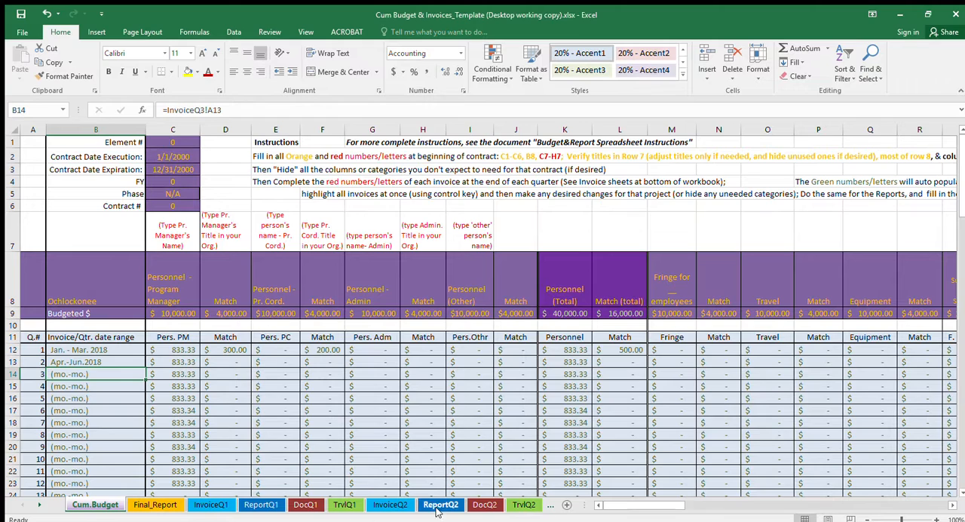
- Open the InvoiceQ3 sheet at the itemized invoice header
{"action": "left_click", "coordinate": [39, 504]}
{"action": "left_click", "coordinate": [39, 505]}
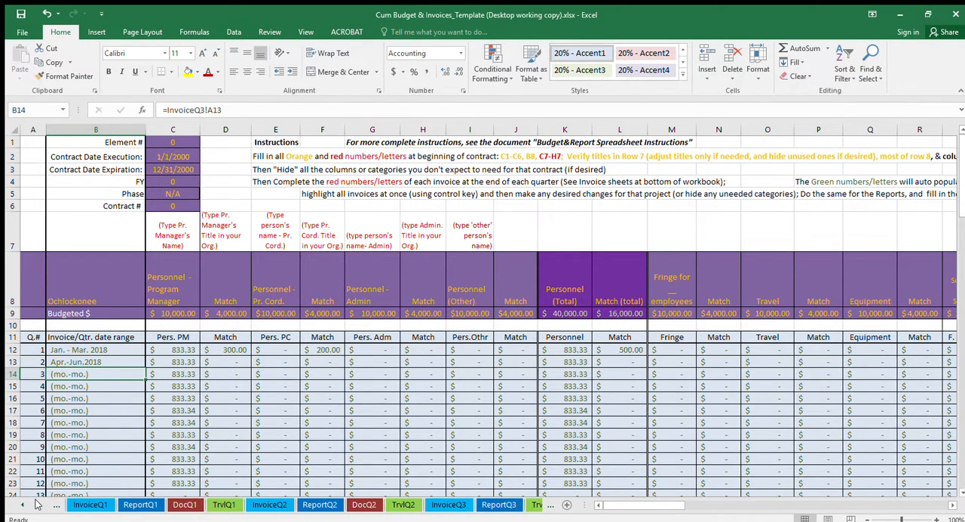
{"action": "left_click", "coordinate": [40, 504]}
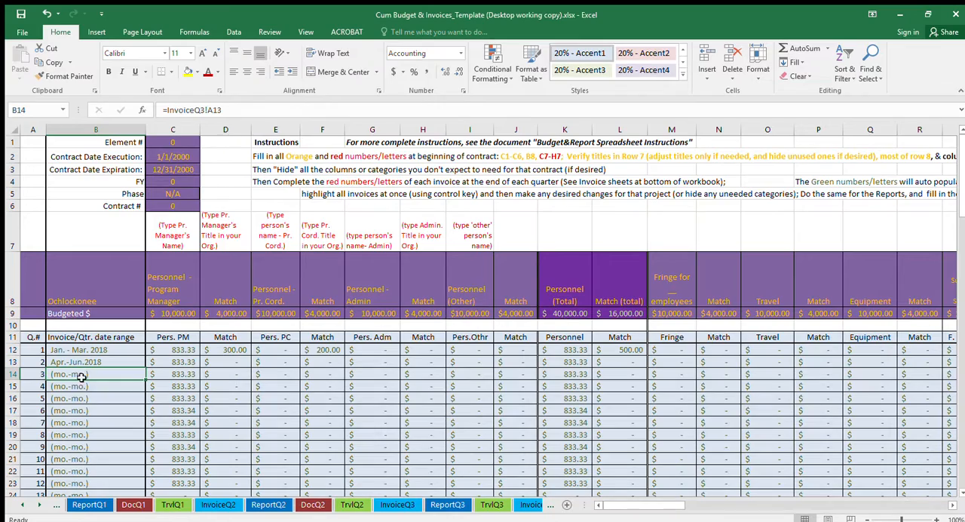
{"action": "left_click", "coordinate": [397, 504]}
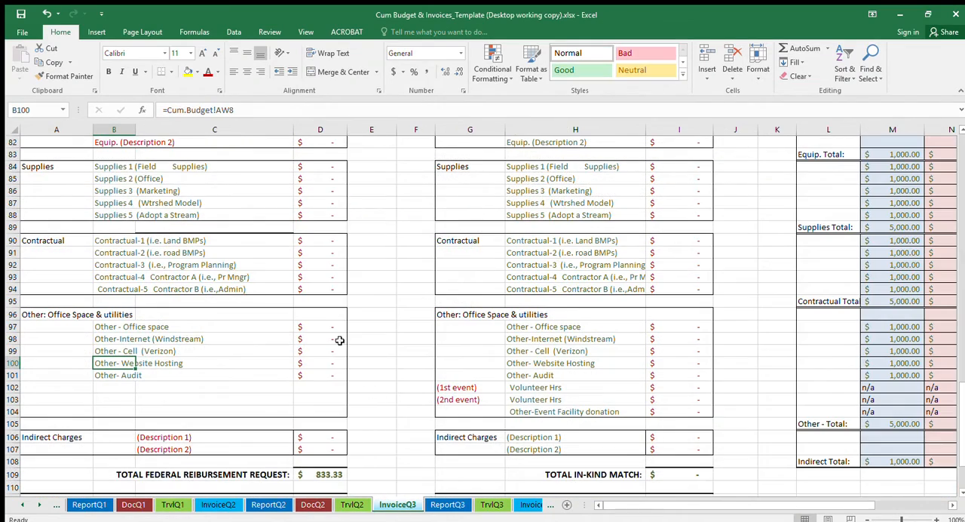
{"action": "scroll", "coordinate": [199, 403], "scroll_direction": "up", "scroll_amount": 5}
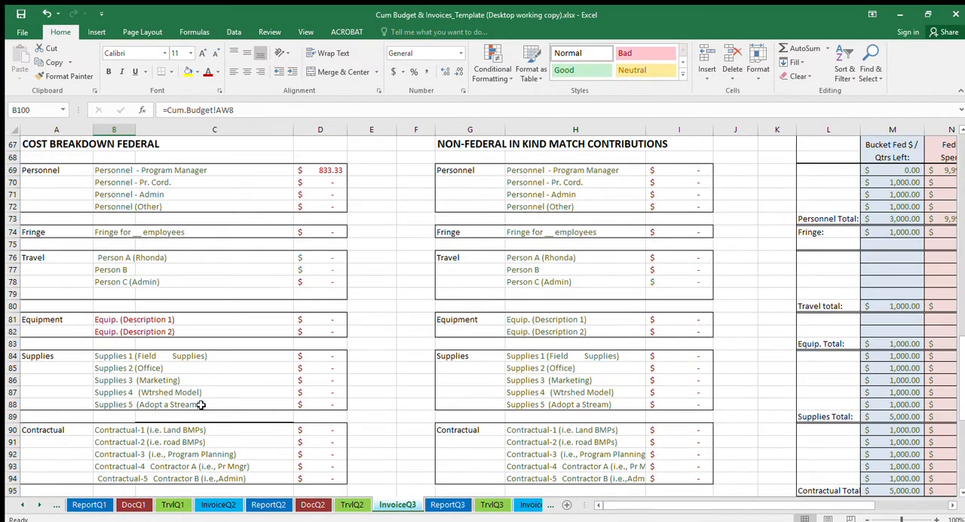
{"action": "scroll", "coordinate": [201, 405], "scroll_direction": "up", "scroll_amount": 7}
{"action": "scroll", "coordinate": [201, 405], "scroll_direction": "up", "scroll_amount": 13}
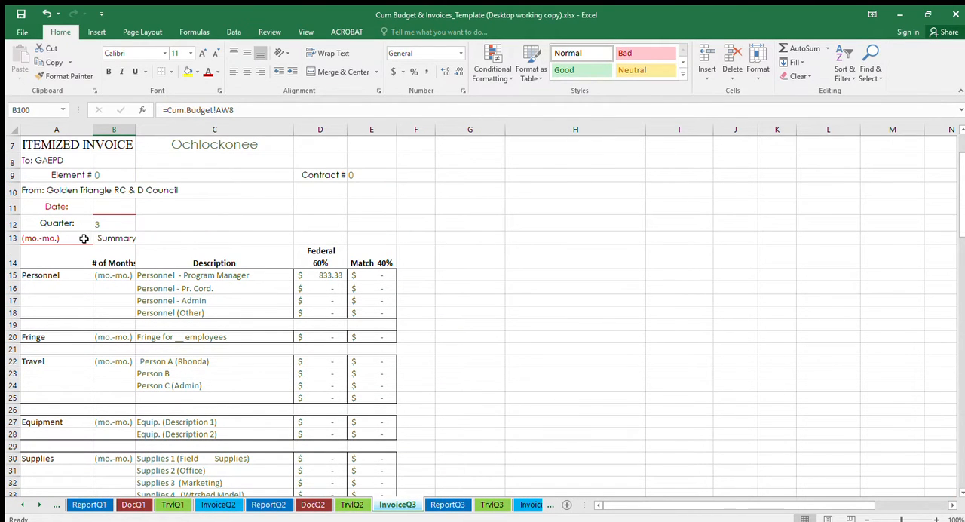
- Replace the month placeholder in cell A13 of the third-quarter invoice with "July-Oct 2018"
{"action": "left_click", "coordinate": [39, 237]}
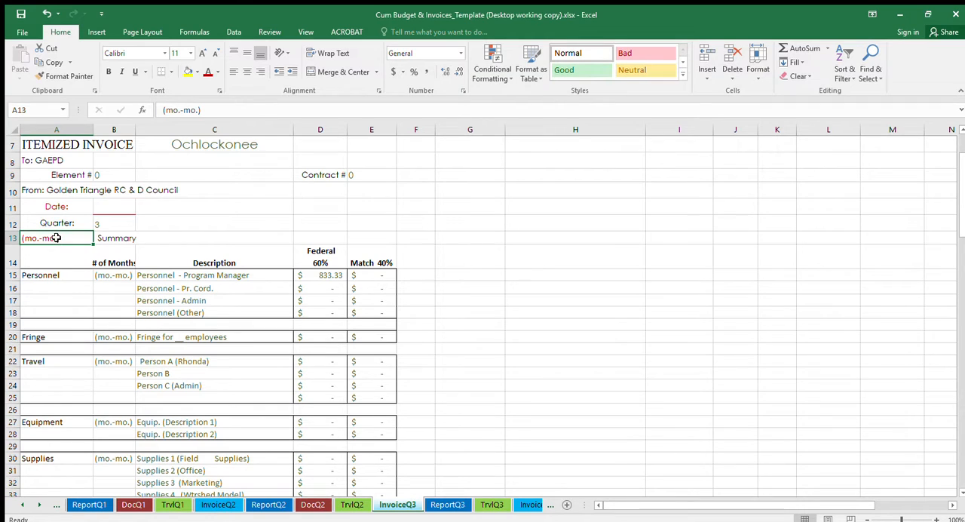
{"action": "left_click_drag", "start_coordinate": [224, 112], "coordinate": [154, 120]}
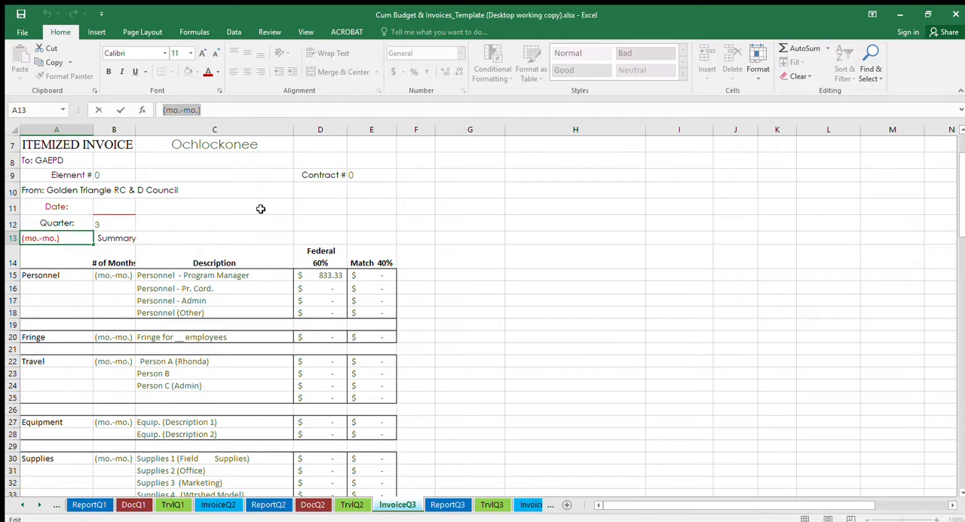
{"action": "type", "text": "July"}
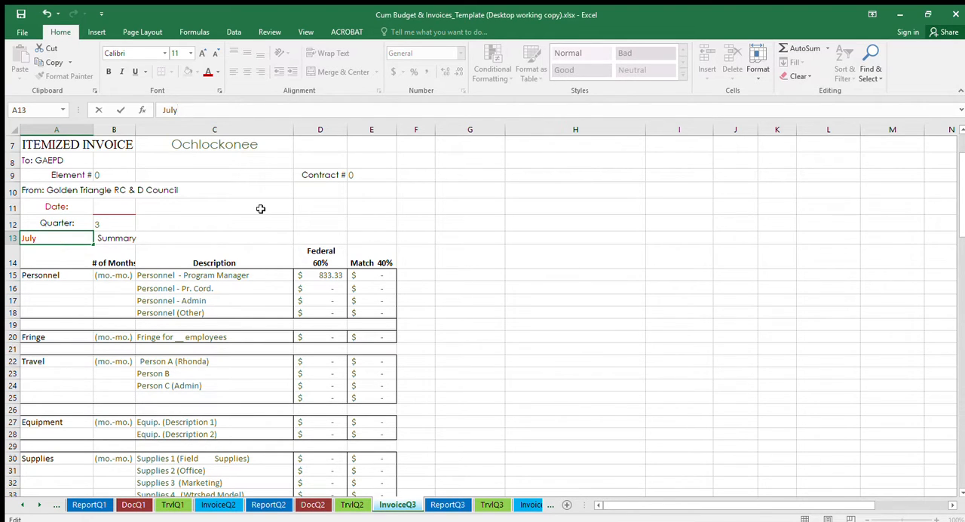
{"action": "type", "text": "-Oct 2018"}
{"action": "key", "text": "Return"}
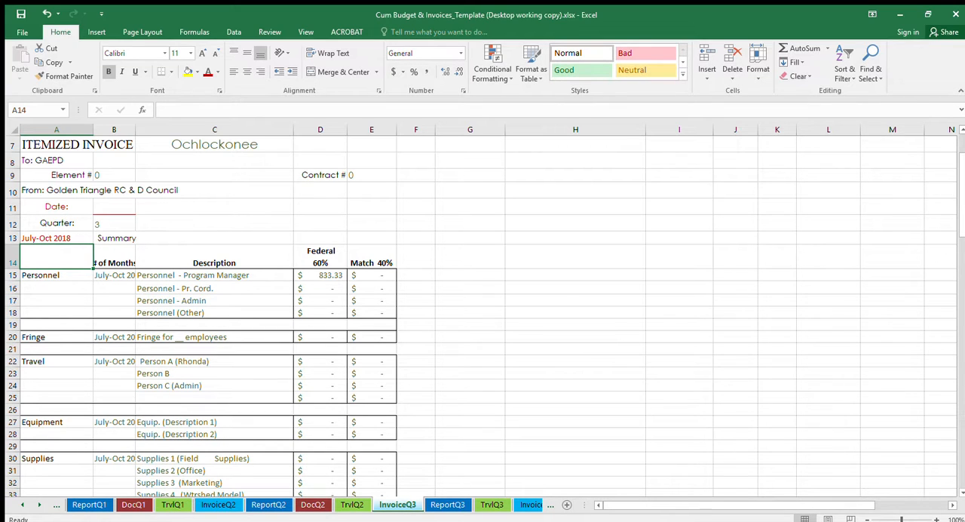
- Return to the Cum.Budget sheet and check the linked date range cells for quarters 3 and 4
{"action": "left_click", "coordinate": [20, 505]}
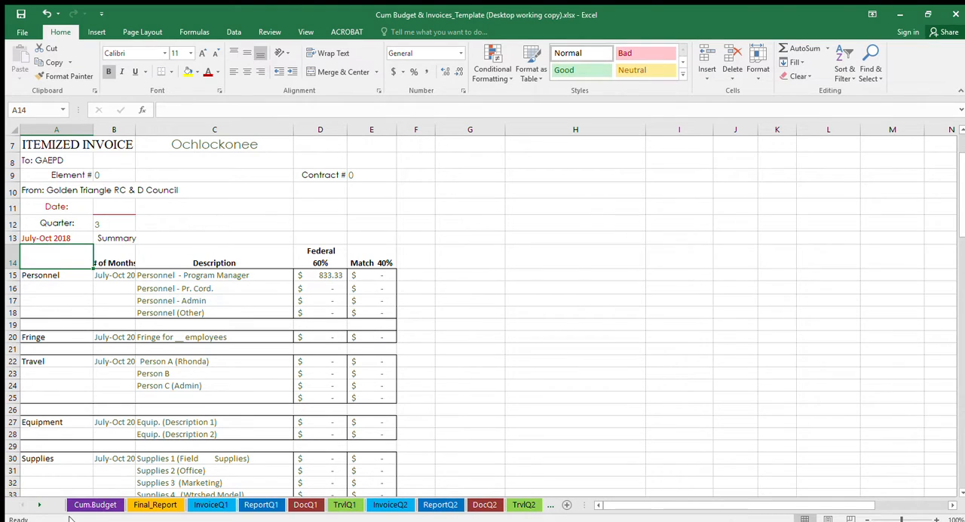
{"action": "left_click", "coordinate": [89, 505]}
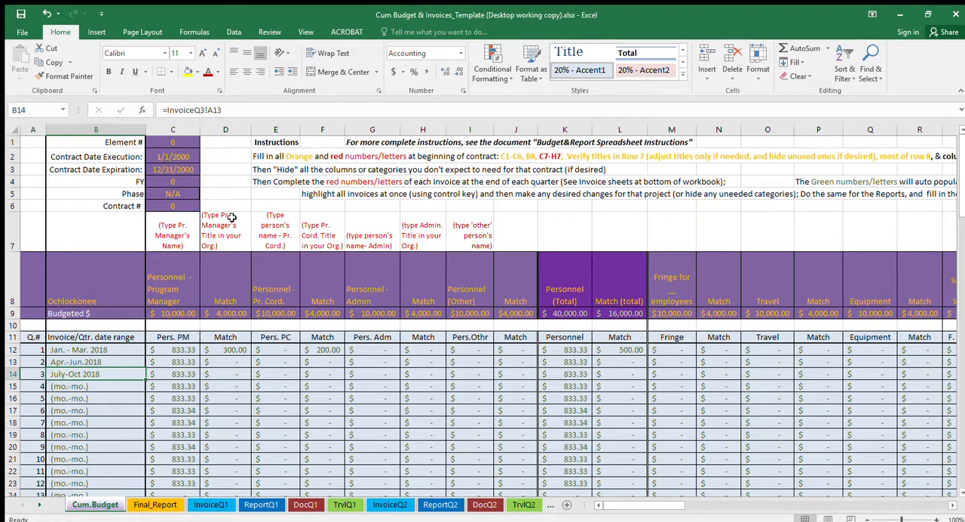
{"action": "left_click", "coordinate": [111, 386]}
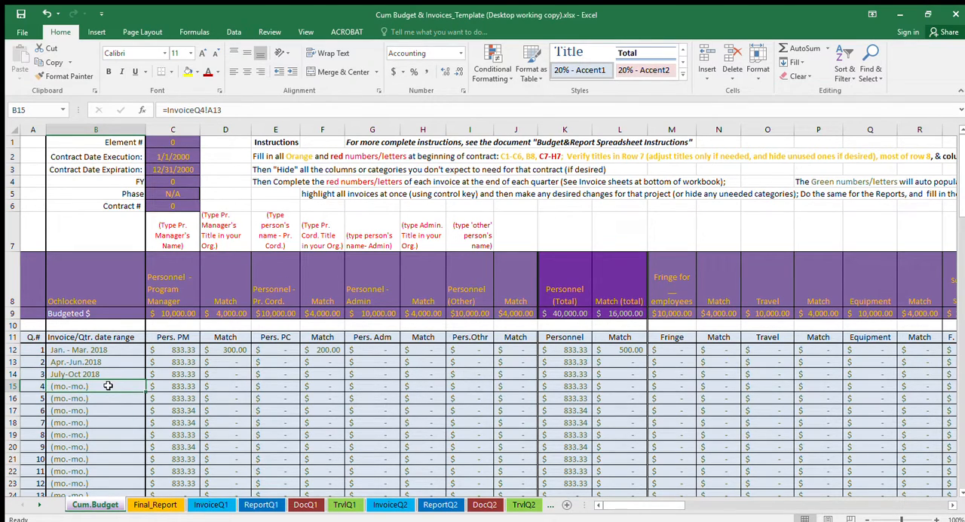
{"action": "key", "text": "Up"}
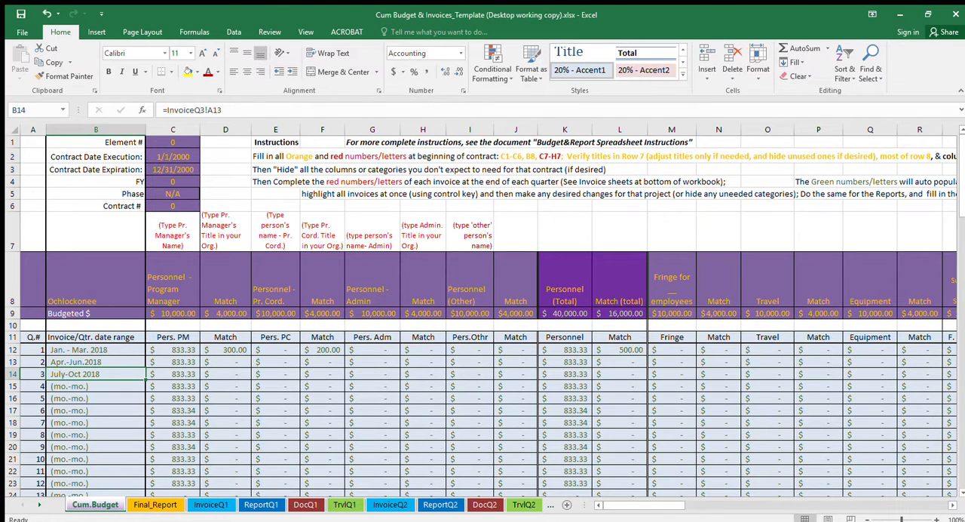
- Review the program manager's name and personnel heading cells, plus the date ranges for quarters 1 and 3
{"action": "left_click", "coordinate": [172, 230]}
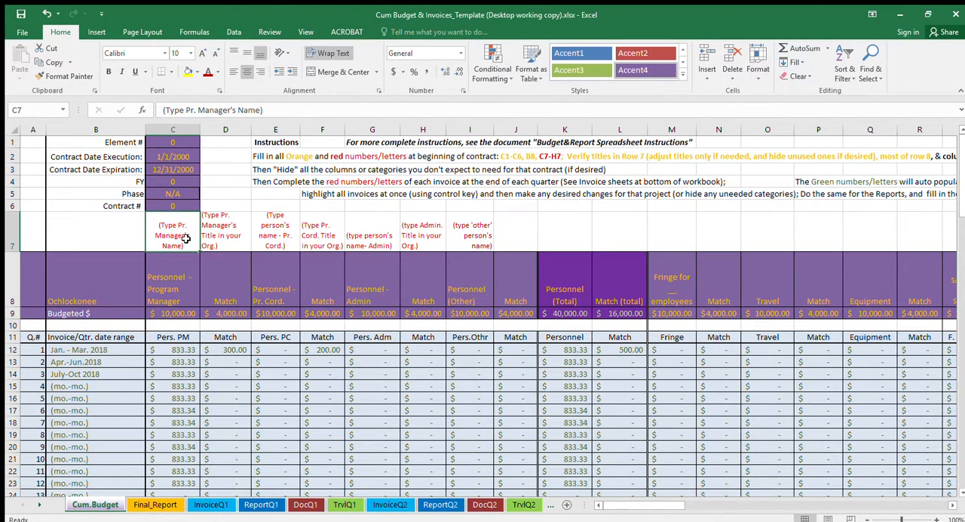
{"action": "left_click", "coordinate": [175, 280]}
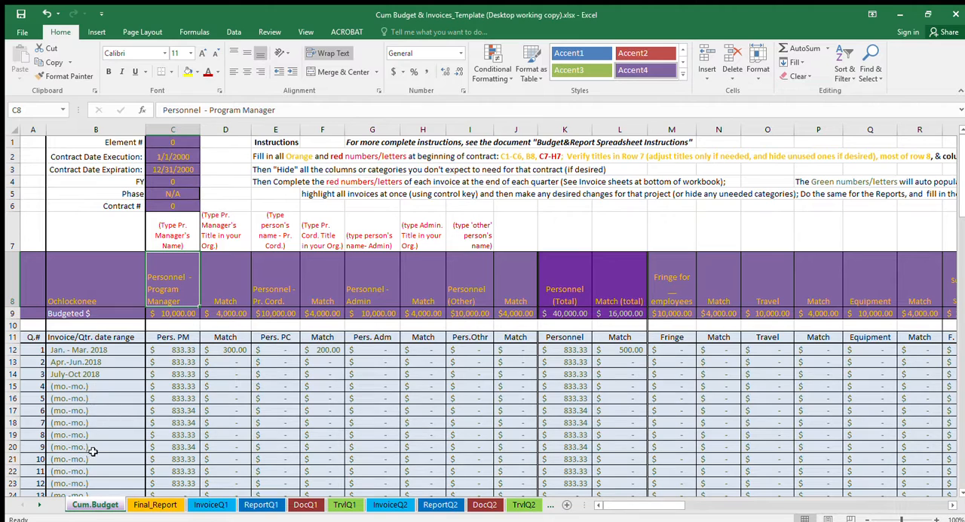
{"action": "left_click", "coordinate": [96, 375]}
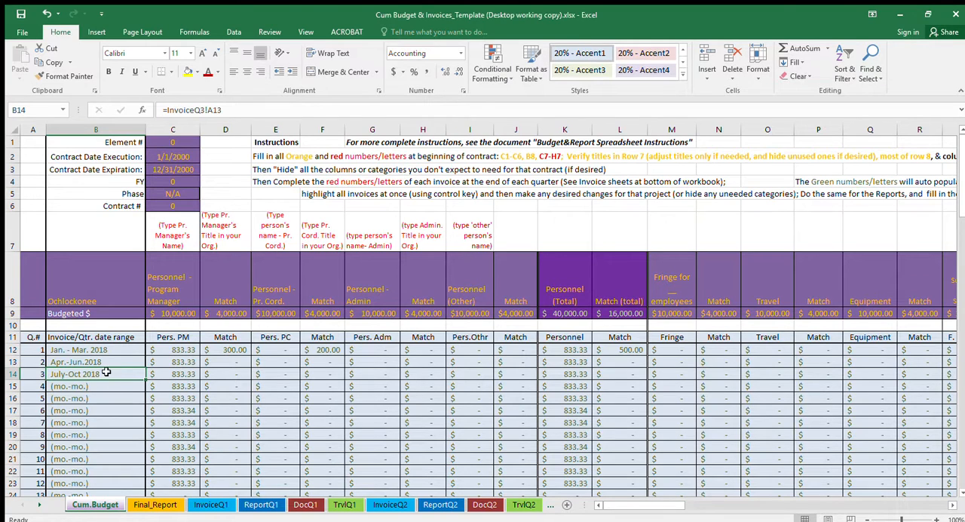
{"action": "left_click", "coordinate": [101, 350]}
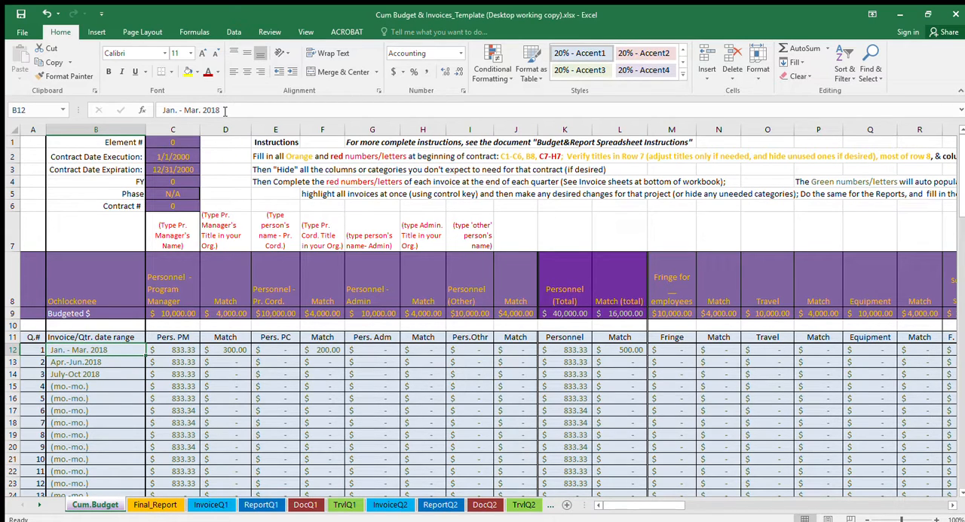
{"action": "left_click", "coordinate": [96, 378]}
- On the InvoiceQ1 sheet, replace the month placeholder in cell A13 with "Jan.-Mar 2018"
{"action": "left_click", "coordinate": [108, 350]}
{"action": "left_click", "coordinate": [204, 505]}
{"action": "scroll", "coordinate": [195, 374], "scroll_direction": "up", "scroll_amount": 14}
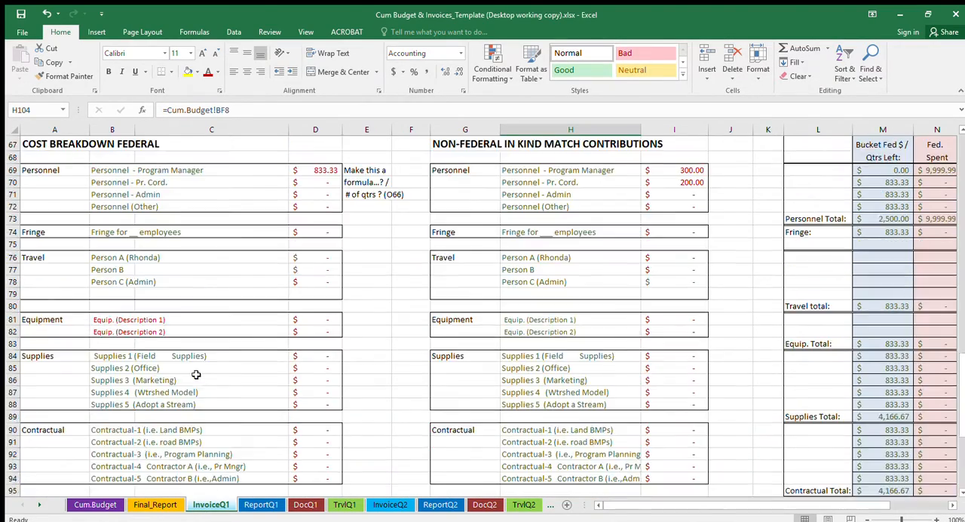
{"action": "scroll", "coordinate": [196, 374], "scroll_direction": "up", "scroll_amount": 14}
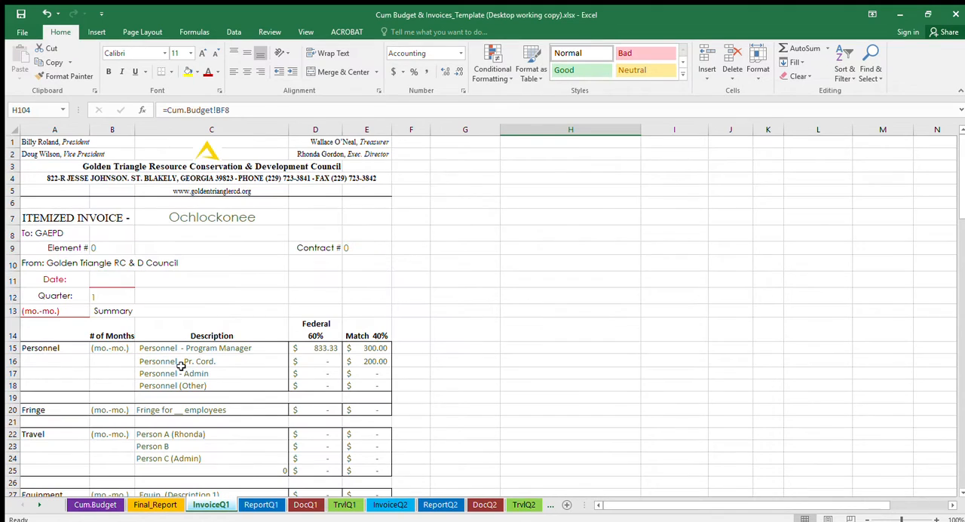
{"action": "left_click", "coordinate": [64, 313]}
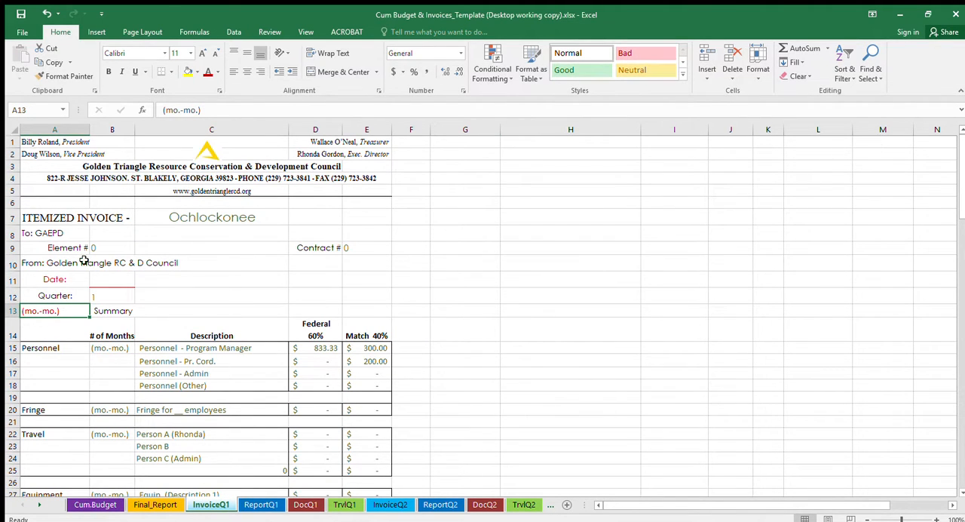
{"action": "type", "text": "Jan"}
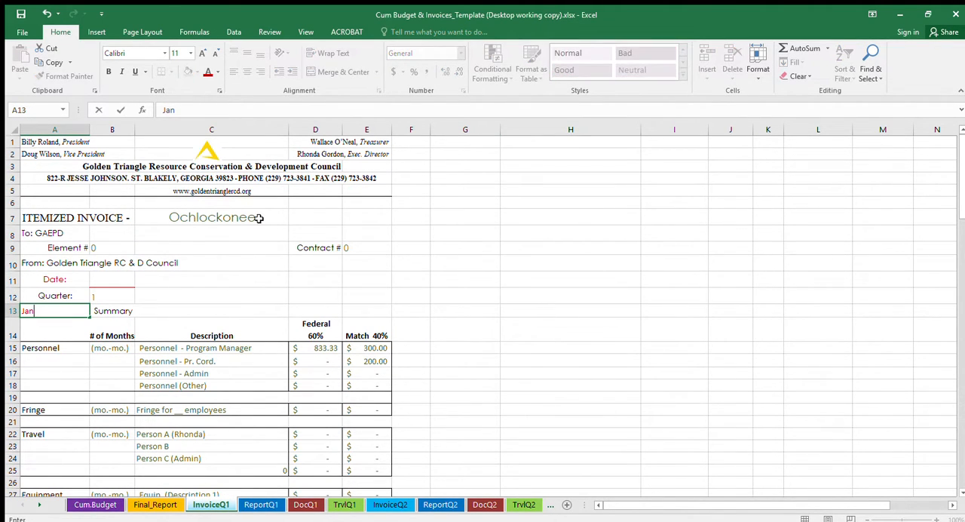
{"action": "type", "text": ".-Mar 2018"}
{"action": "key", "text": "Return"}
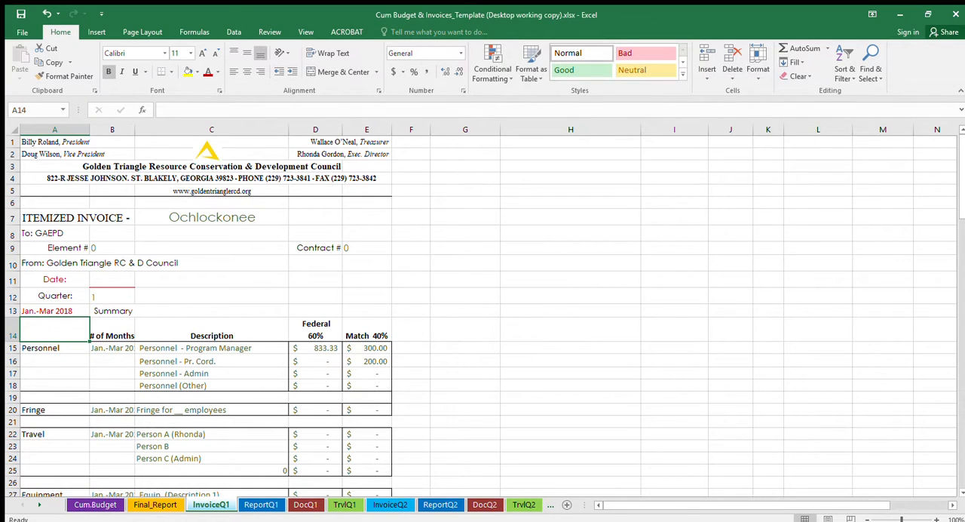
- Back on the Cum.Budget sheet, copy the quarter 3 date range formula from B14 over the typed date range in B12
{"action": "left_click", "coordinate": [91, 502]}
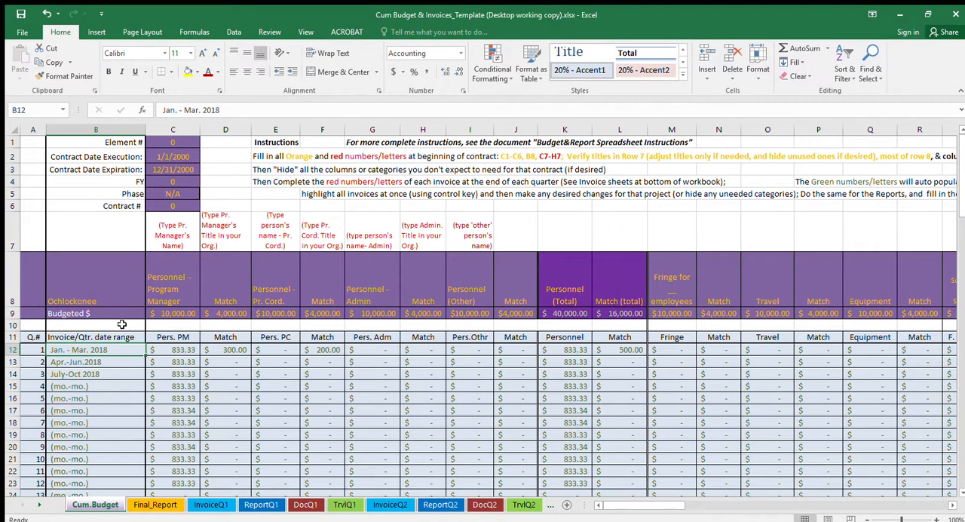
{"action": "left_click", "coordinate": [113, 375]}
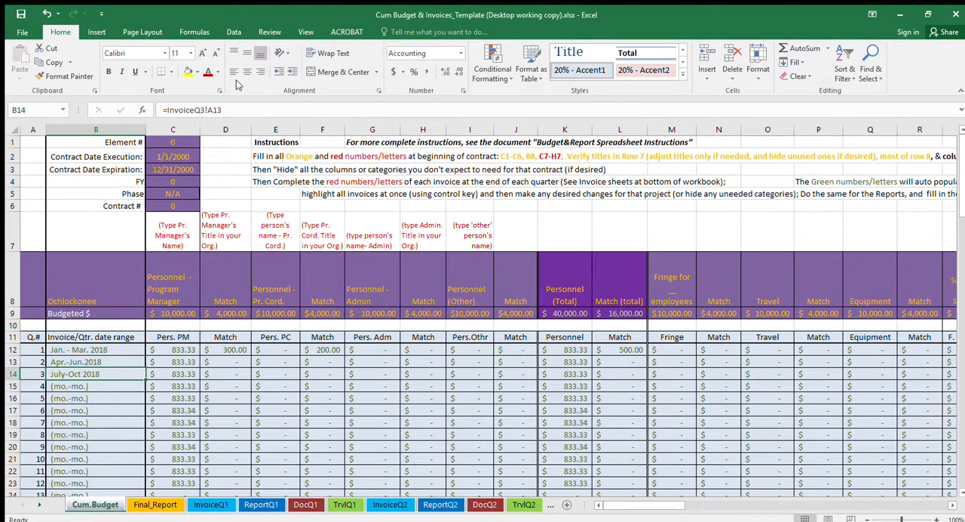
{"action": "left_click_drag", "start_coordinate": [223, 110], "coordinate": [162, 110]}
{"action": "key", "text": "ctrl+c"}
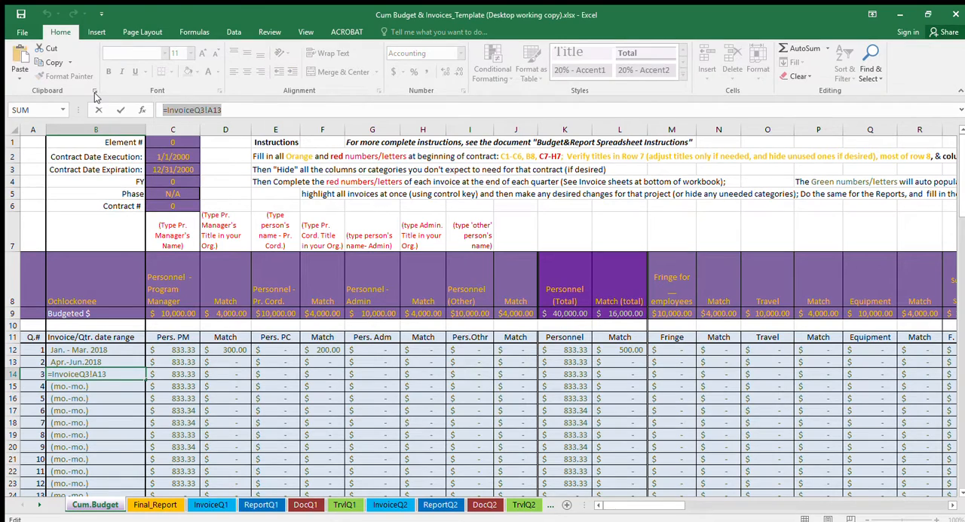
{"action": "key", "text": "Escape"}
{"action": "left_click", "coordinate": [132, 346]}
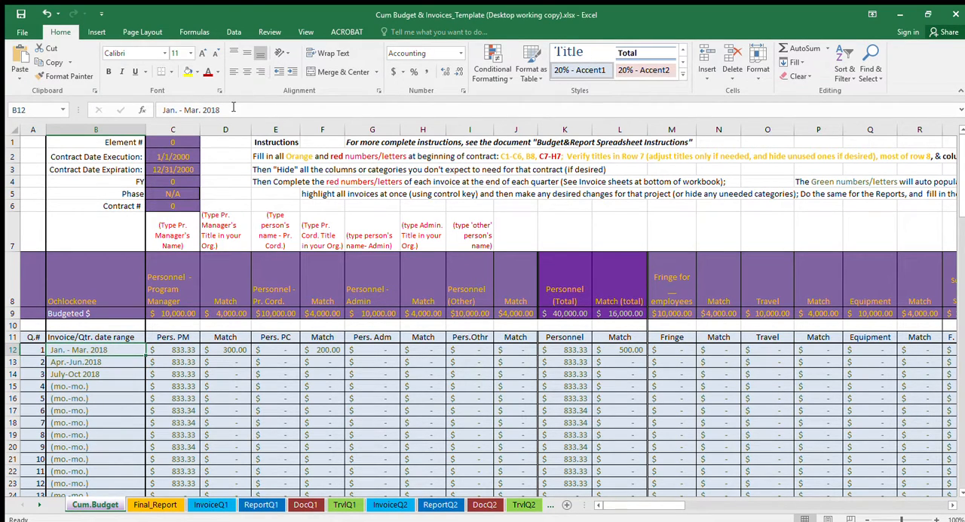
{"action": "left_click_drag", "start_coordinate": [233, 111], "coordinate": [87, 105]}
{"action": "key", "text": "ctrl+v"}
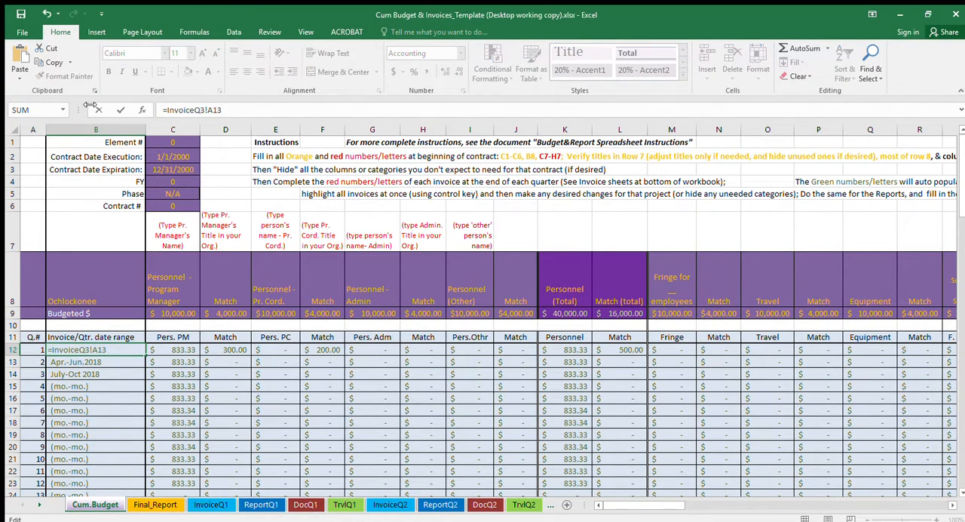
- Change the quarter 1 date range formula in B12 to =InvoiceQ1!A12
{"action": "left_click", "coordinate": [205, 110]}
{"action": "key", "text": "BackSpace"}
{"action": "type", "text": "1"}
{"action": "key", "text": "Right"}
{"action": "key", "text": "BackSpace"}
{"action": "key", "text": "Return"}
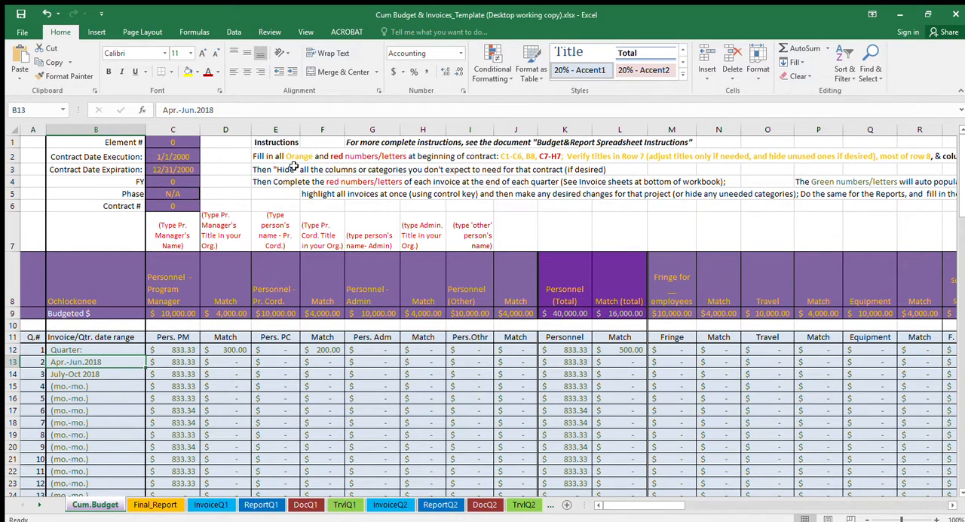
- Correct the cell reference in the quarter 1 date range formula so B12 reads =InvoiceQ1!A13
{"action": "key", "text": "Up"}
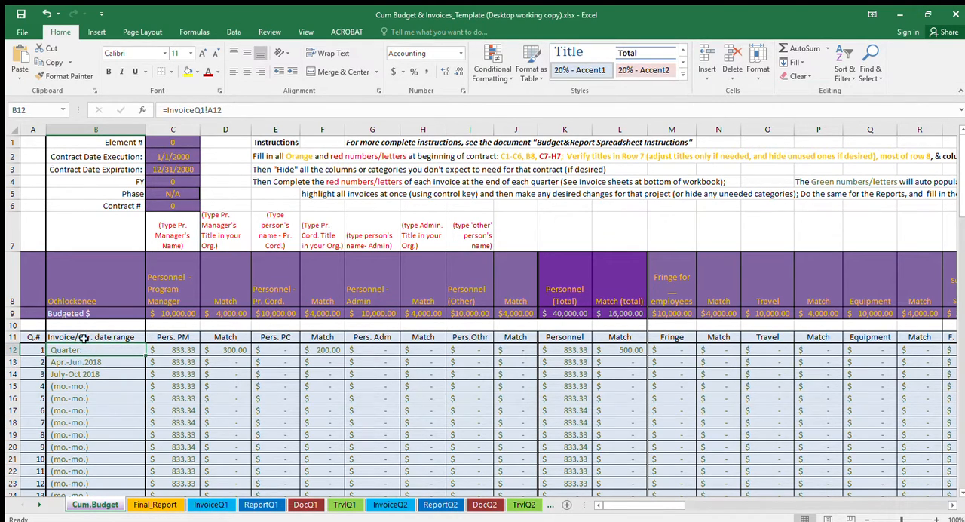
{"action": "left_click", "coordinate": [82, 375]}
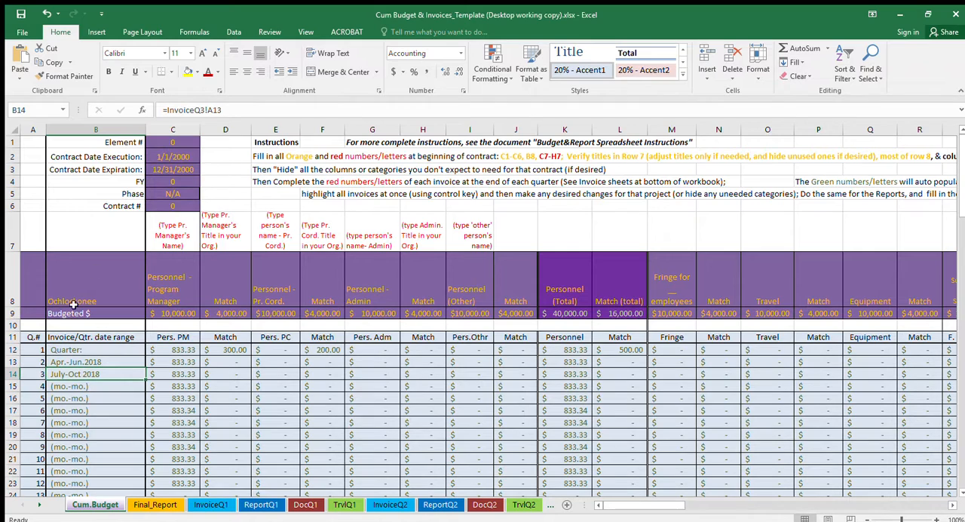
{"action": "left_click", "coordinate": [79, 353]}
{"action": "left_click", "coordinate": [254, 113]}
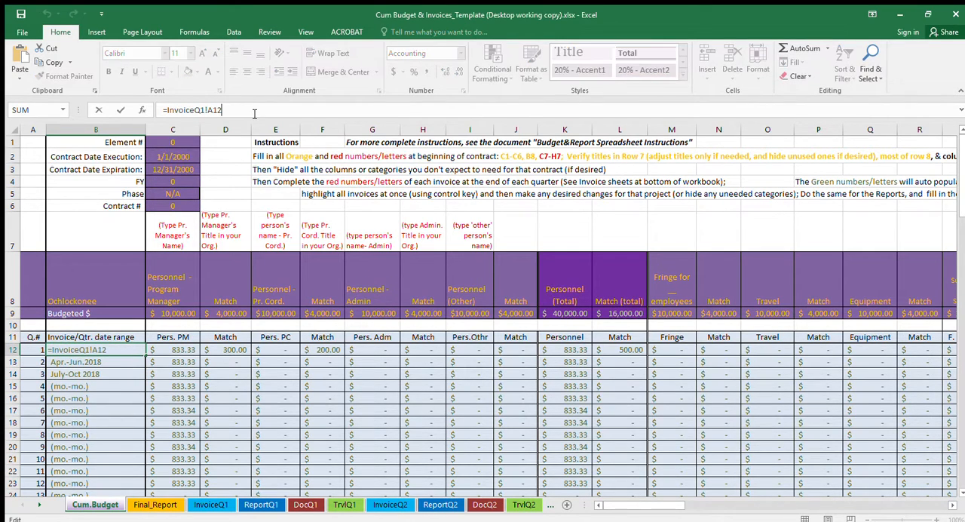
{"action": "key", "text": "Return"}
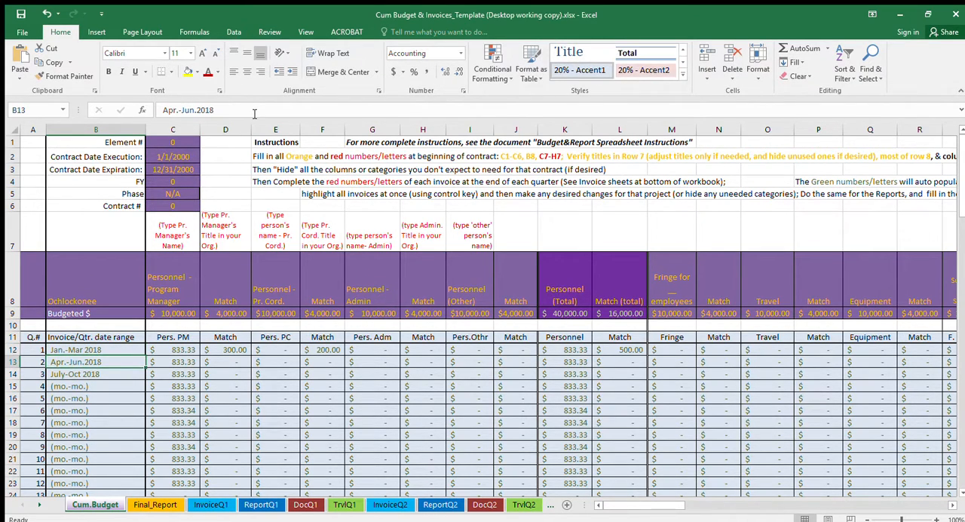
{"action": "key", "text": "Up"}
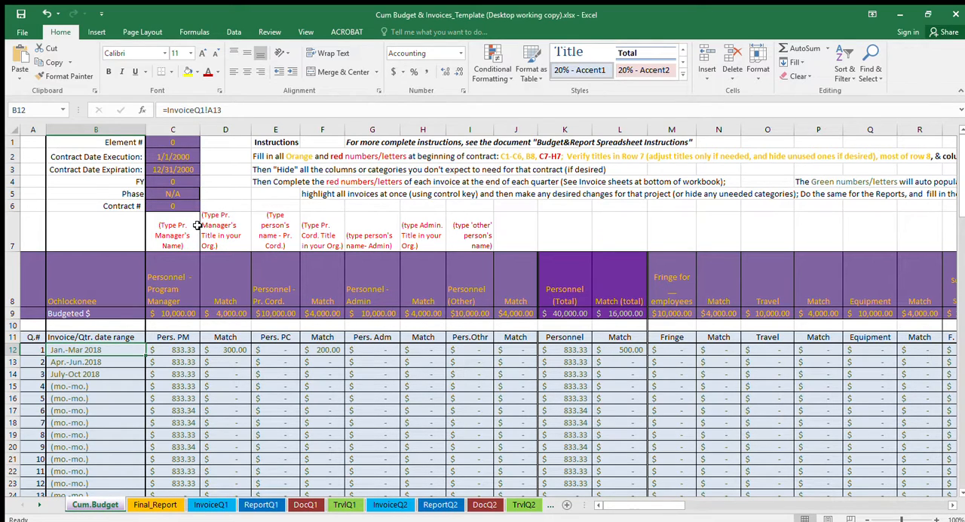
- Review the contract detail cells: element number, execution and expiration dates, FY, phase and contract number
{"action": "left_click", "coordinate": [190, 143]}
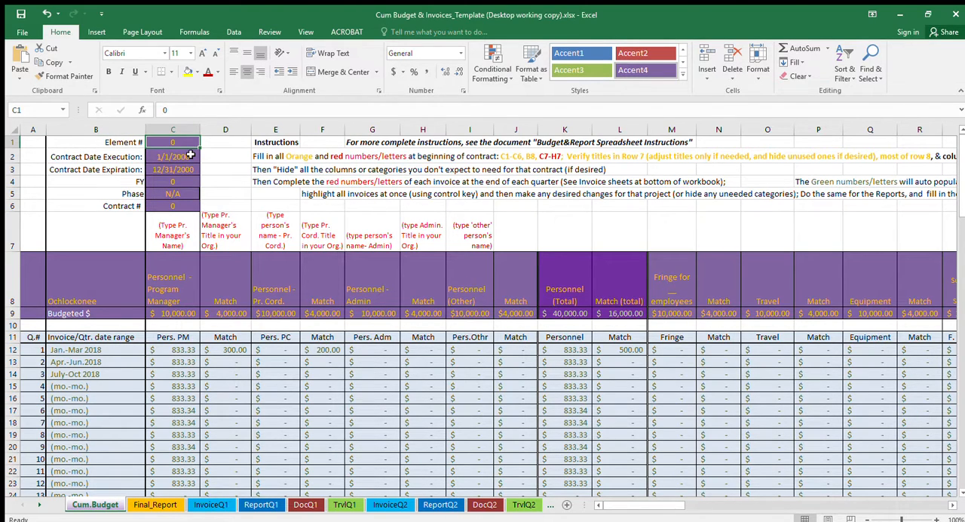
{"action": "left_click", "coordinate": [191, 155]}
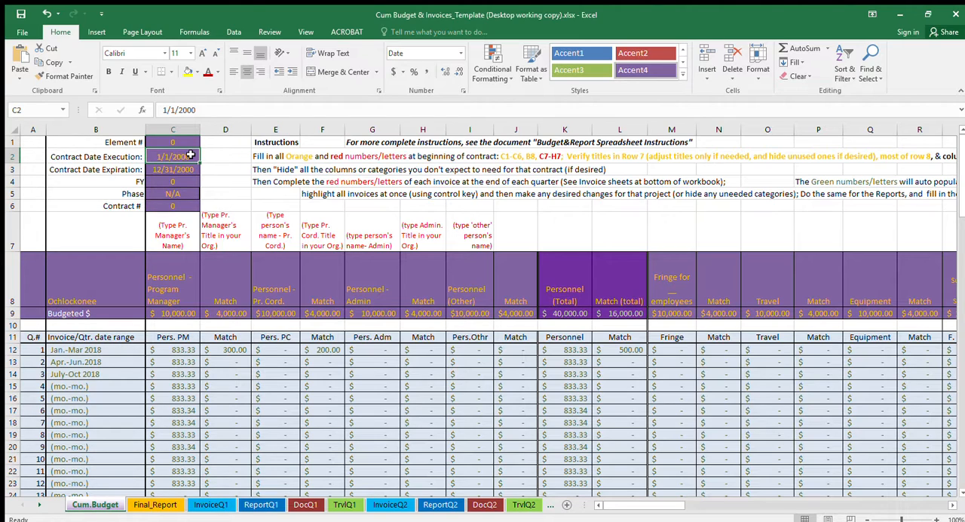
{"action": "key", "text": "Down"}
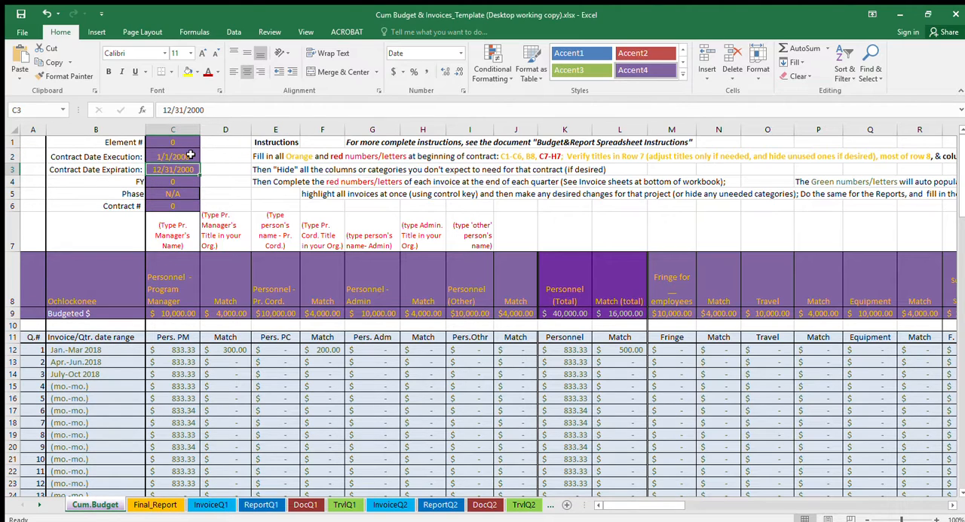
{"action": "key", "text": "Down"}
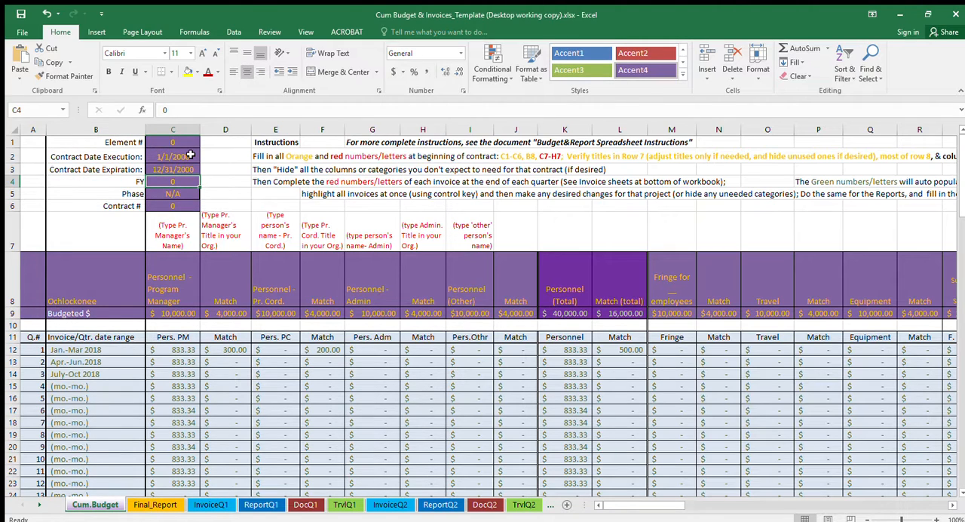
{"action": "key", "text": "Down"}
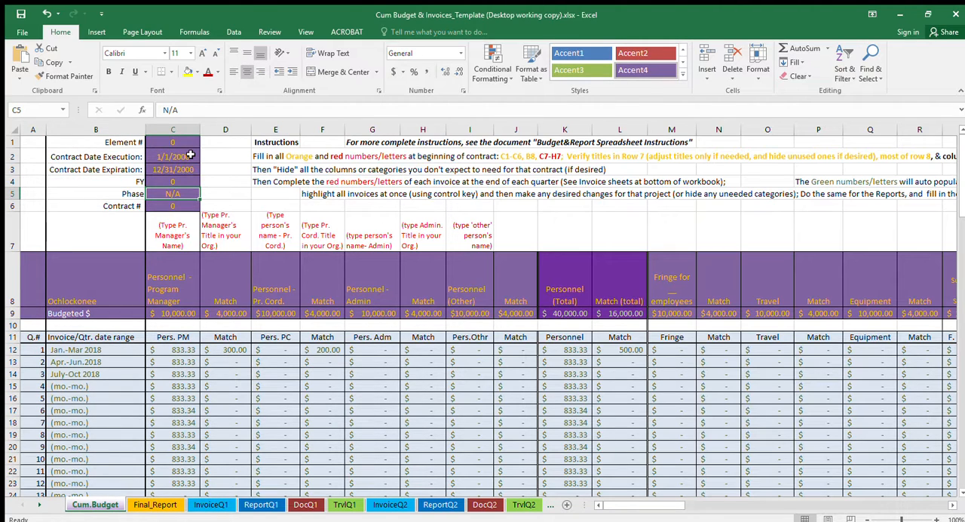
{"action": "left_click", "coordinate": [183, 206]}
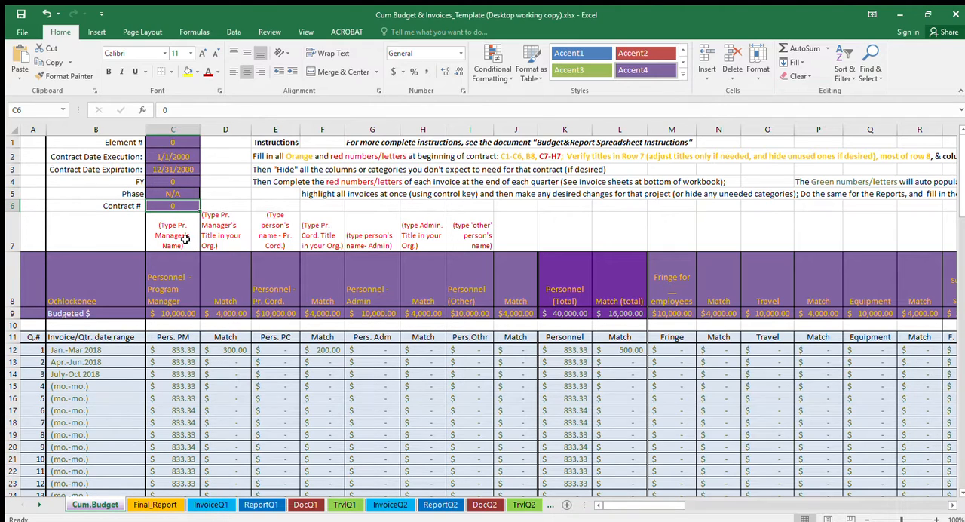
- Extend the project name in cell B8 to "Ochlockonee River"
{"action": "left_click", "coordinate": [123, 300]}
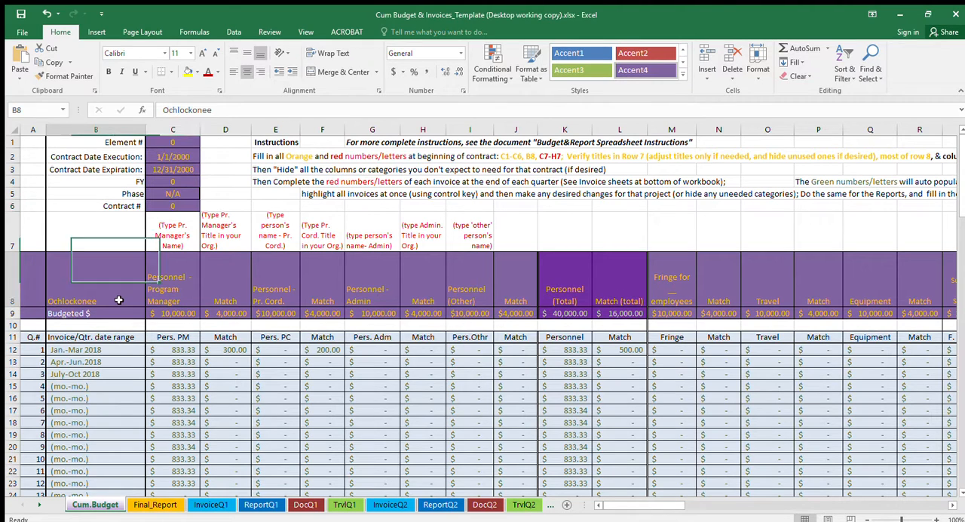
{"action": "left_click", "coordinate": [236, 110]}
{"action": "type", "text": "River"}
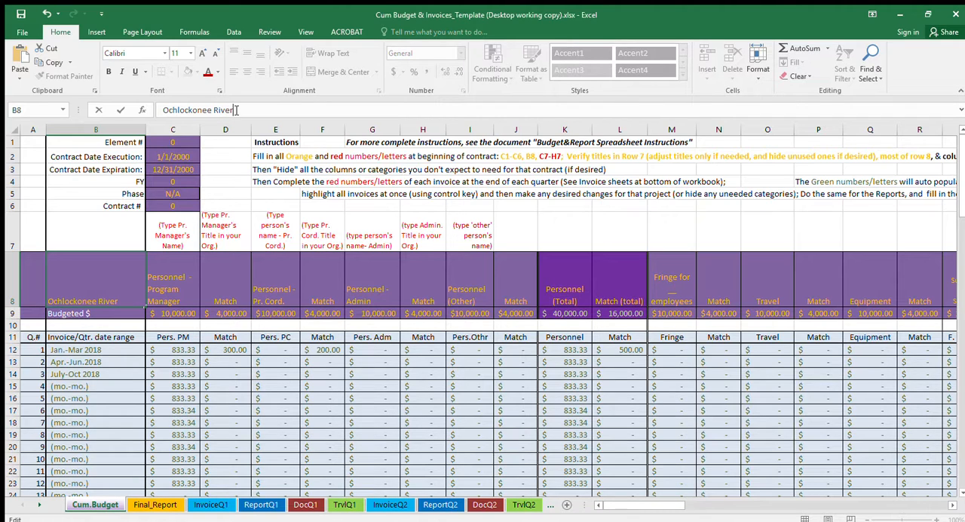
{"action": "key", "text": "Tab"}
{"action": "key", "text": "Left"}
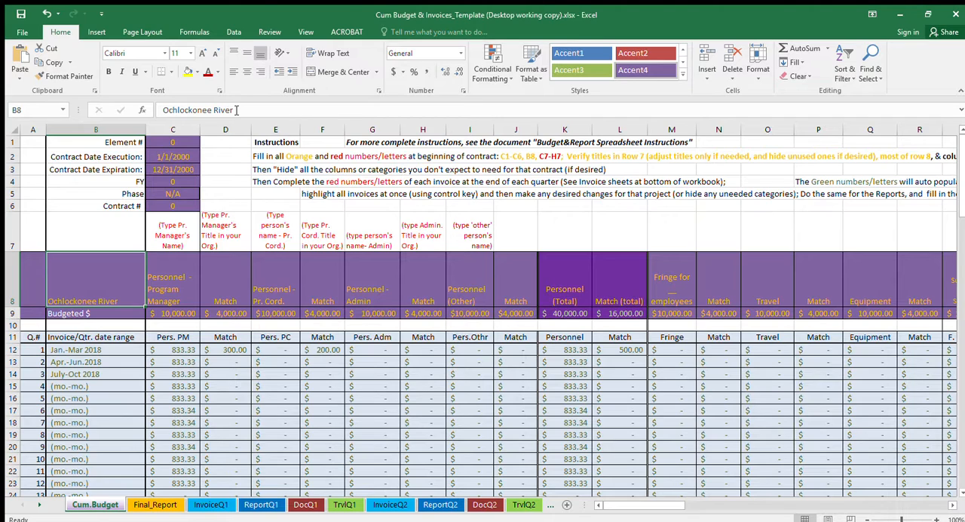
- Try replacing the project coordinator heading in cell E8 with "Project Cord." and undo the change
{"action": "key", "text": "Right"}
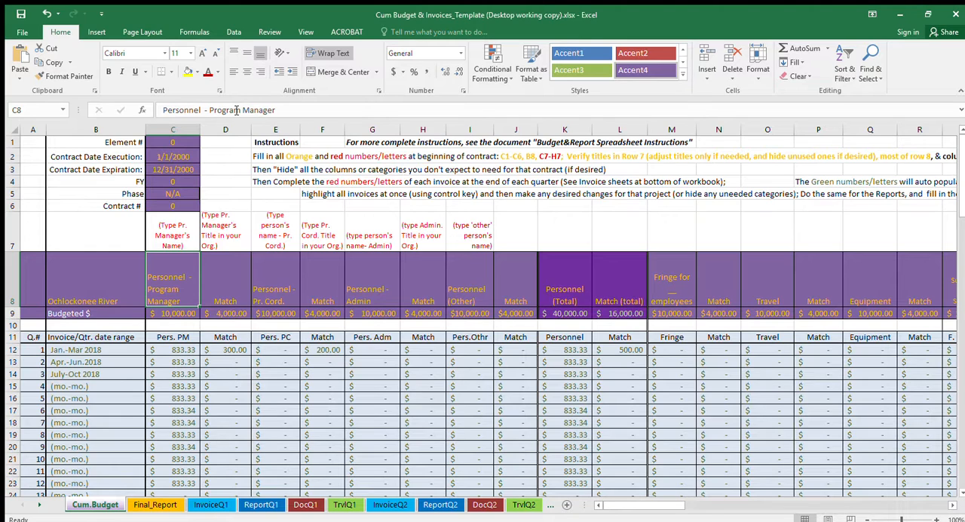
{"action": "key", "text": "Right"}
{"action": "key", "text": "Right"}
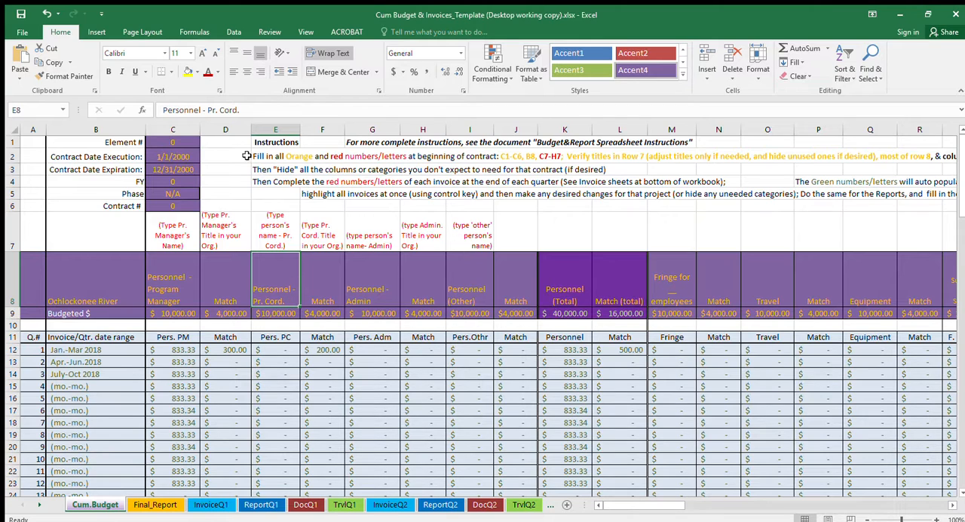
{"action": "left_click_drag", "start_coordinate": [252, 113], "coordinate": [91, 105]}
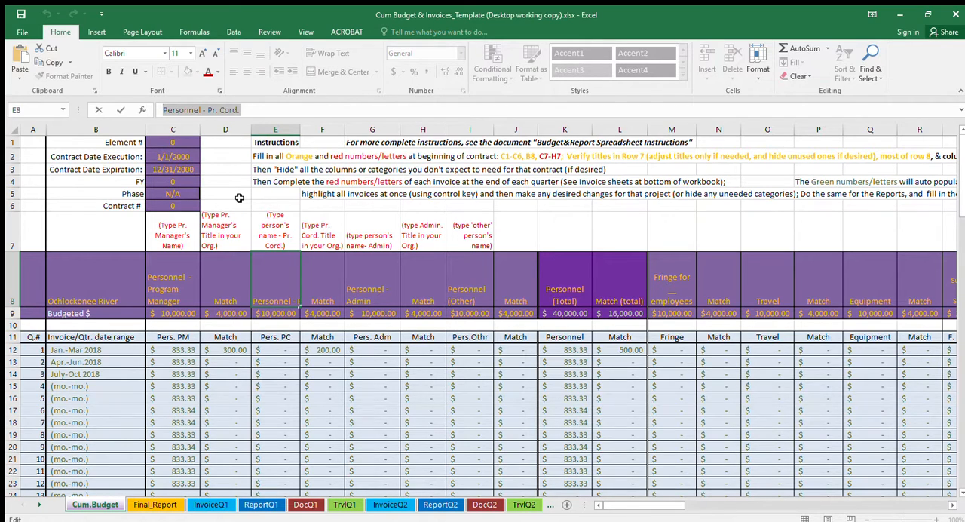
{"action": "type", "text": "Pr"}
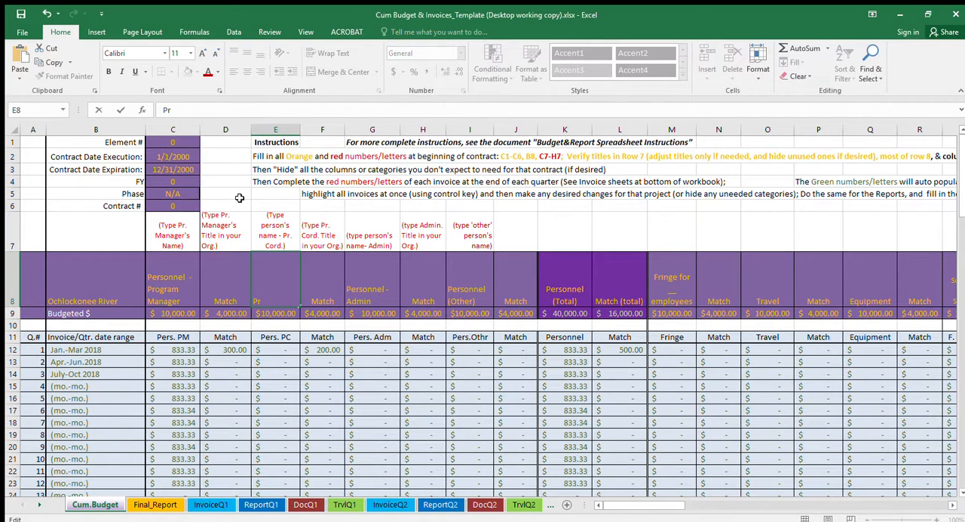
{"action": "type", "text": "oject Cord."}
{"action": "key", "text": "Return"}
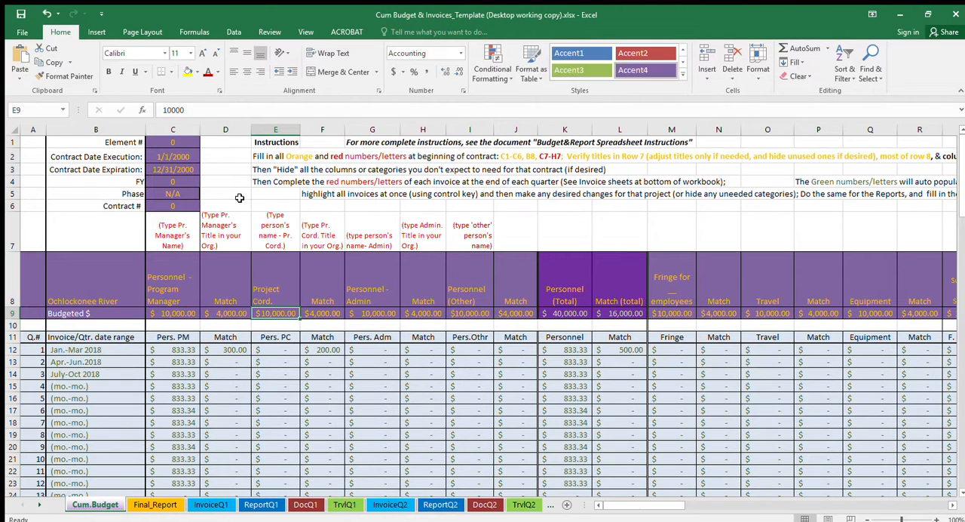
{"action": "key", "text": "Up"}
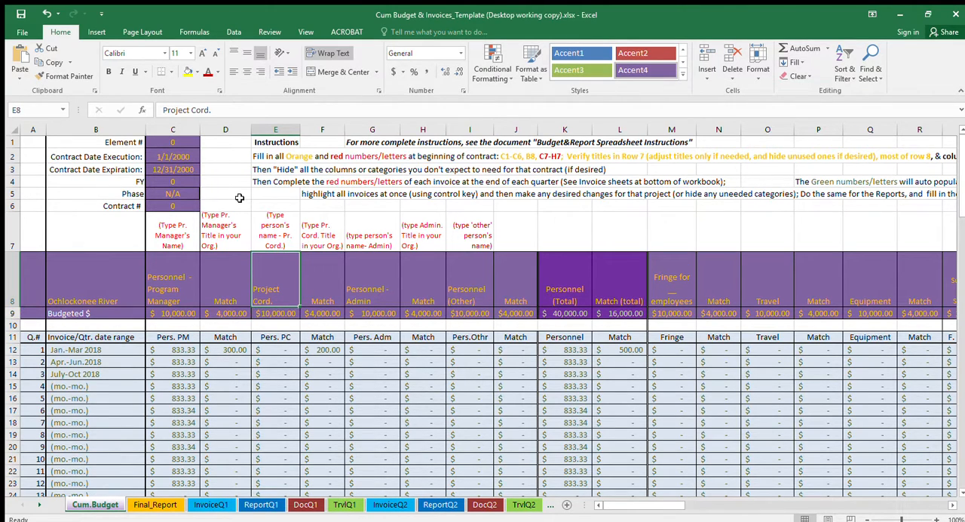
{"action": "key", "text": "ctrl+z"}
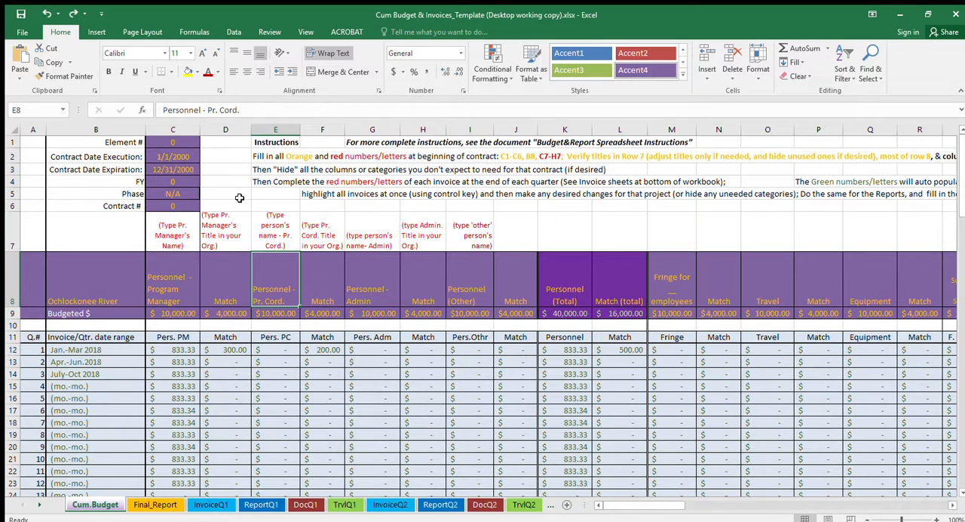
- Replace the heading in cell E8 with "Project Cordinator" and open the InvoiceQ1 sheet to check the linked description
{"action": "type", "text": "Pro"}
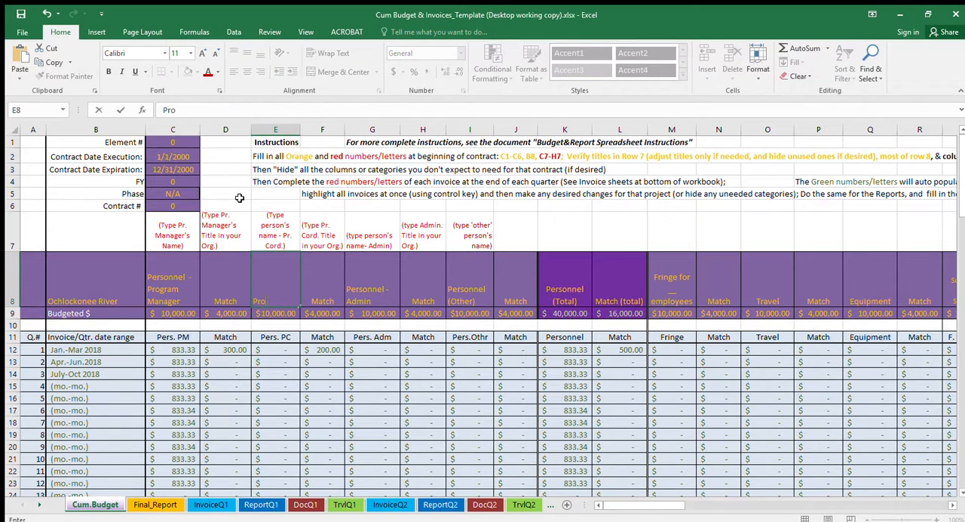
{"action": "type", "text": "ject Cordinator"}
{"action": "key", "text": "Return"}
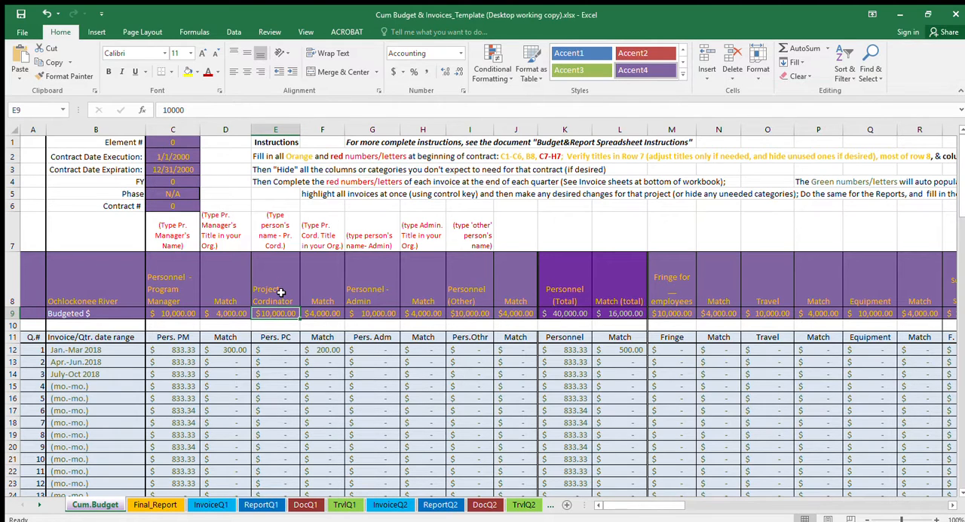
{"action": "left_click", "coordinate": [211, 505]}
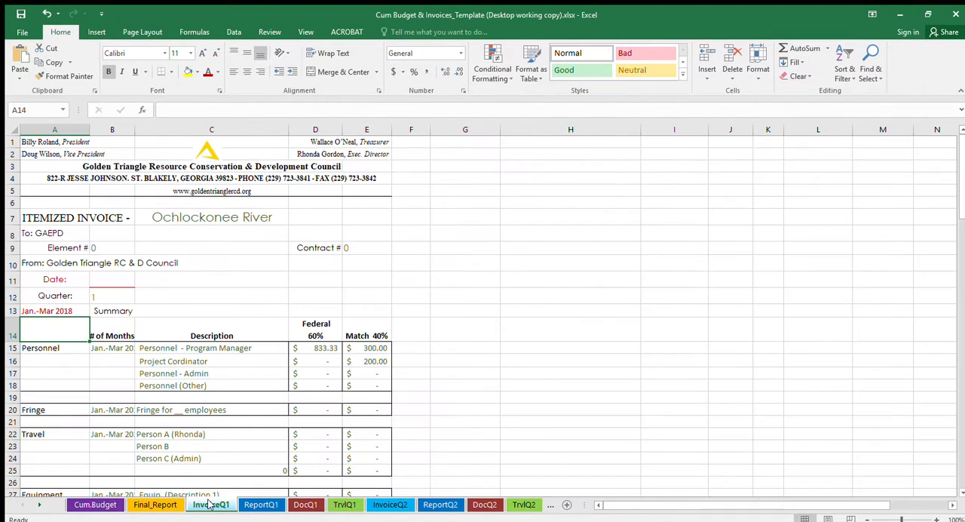
- Inspect the links behind the Project Cordinator description and the Personnel and Fringe date ranges, along with the source date range in A13
{"action": "left_click", "coordinate": [181, 362]}
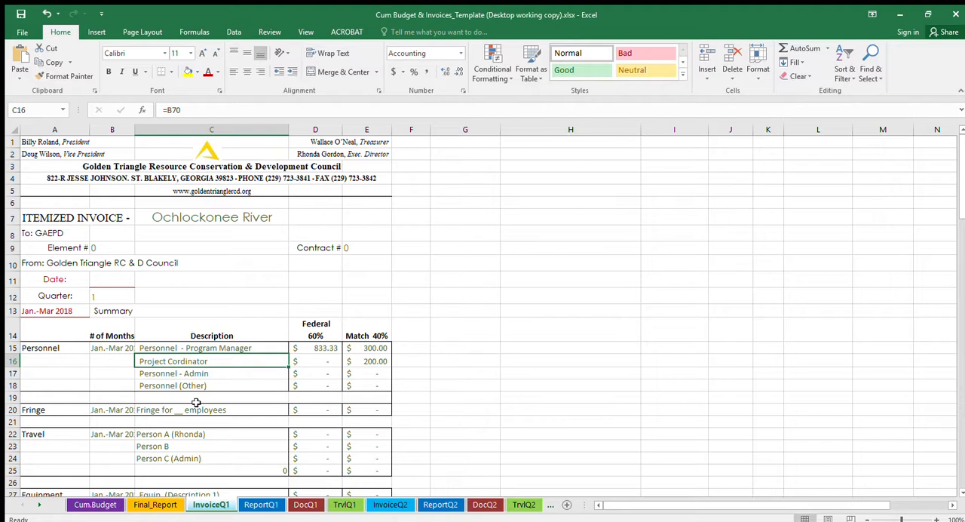
{"action": "left_click", "coordinate": [120, 350]}
{"action": "left_click", "coordinate": [75, 311]}
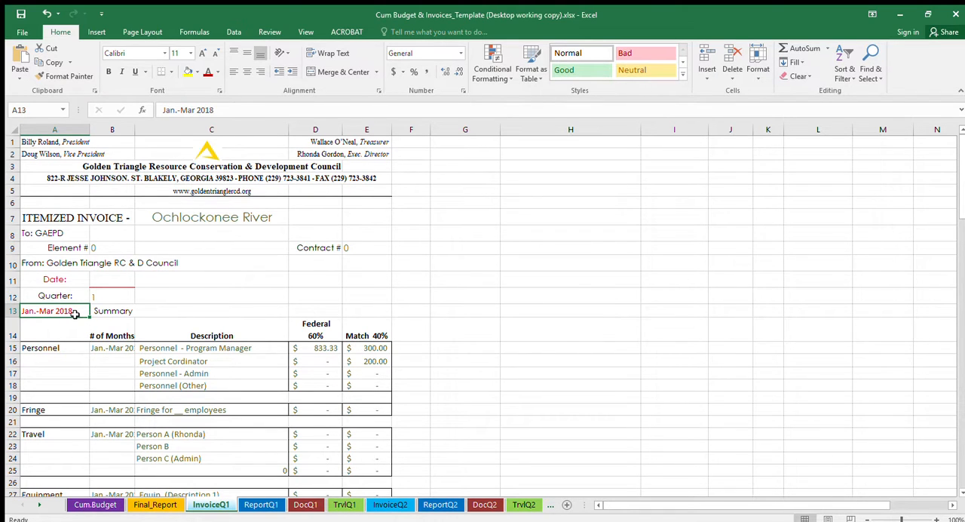
{"action": "left_click", "coordinate": [119, 351]}
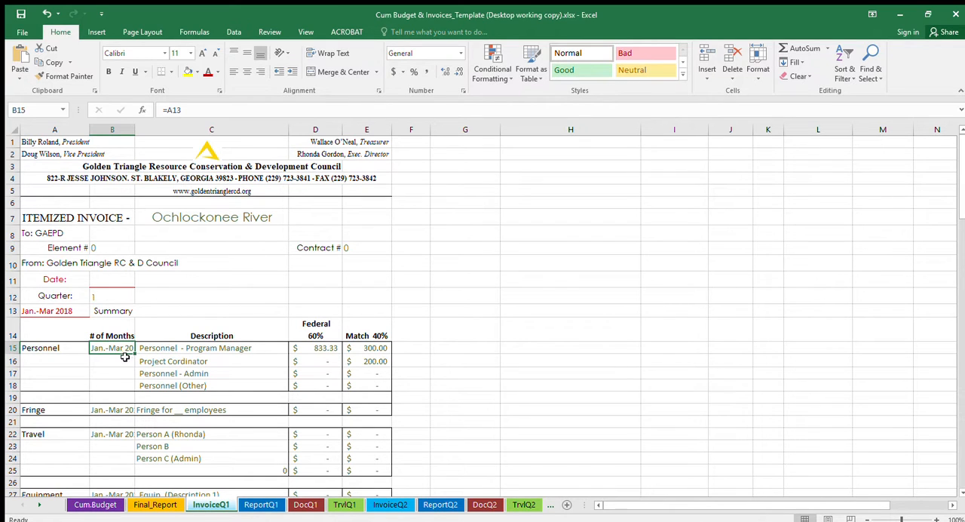
{"action": "left_click", "coordinate": [117, 409]}
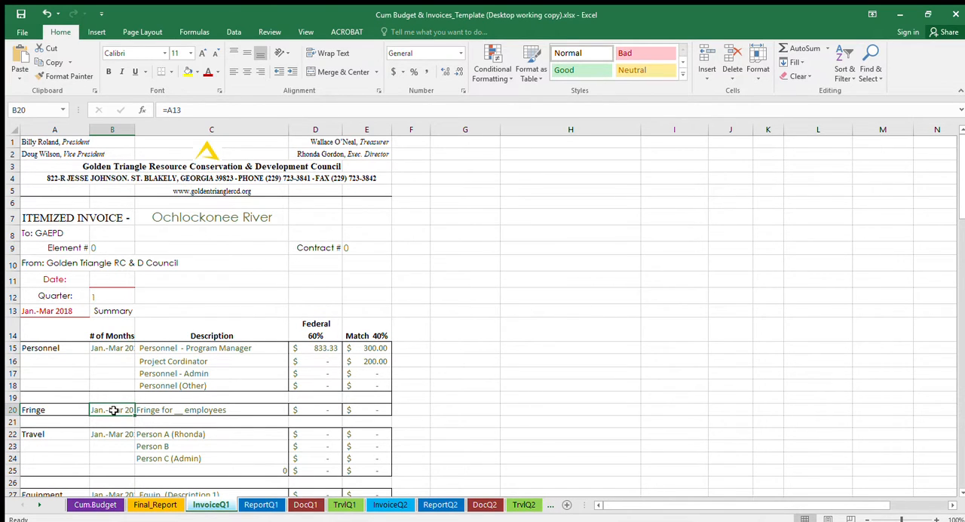
- Reduce the Personnel date range in cell B15 to font size 9 and slightly widen column B to fit it
{"action": "left_click", "coordinate": [123, 347]}
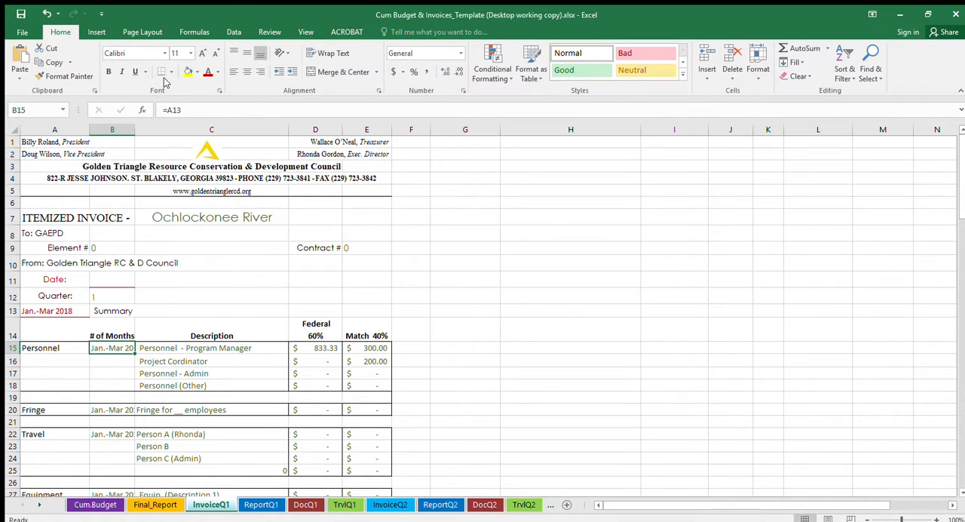
{"action": "left_click", "coordinate": [215, 54]}
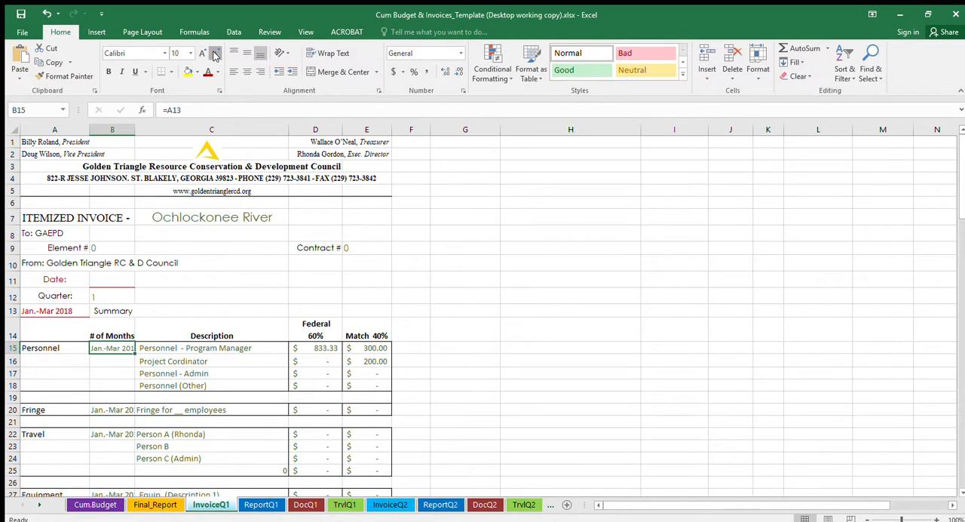
{"action": "left_click", "coordinate": [214, 53]}
{"action": "left_click", "coordinate": [169, 370]}
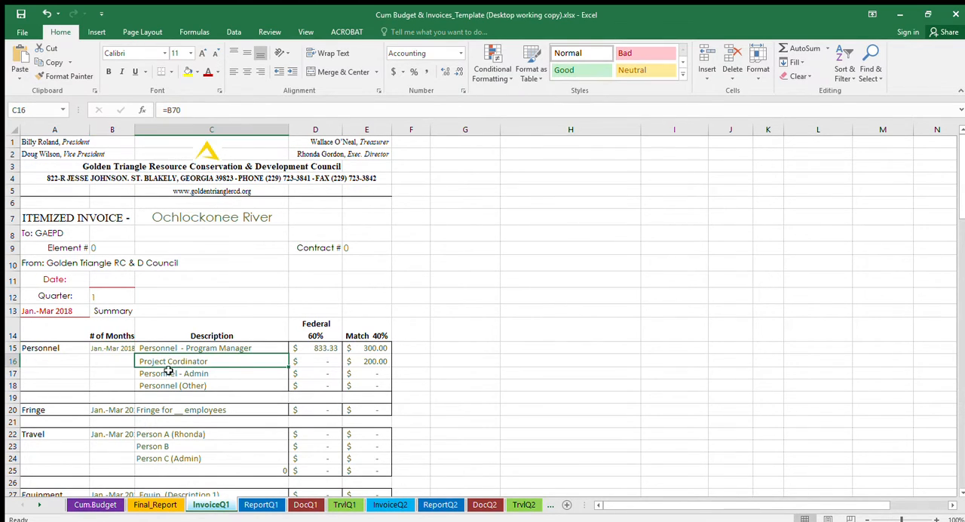
{"action": "left_click", "coordinate": [113, 347]}
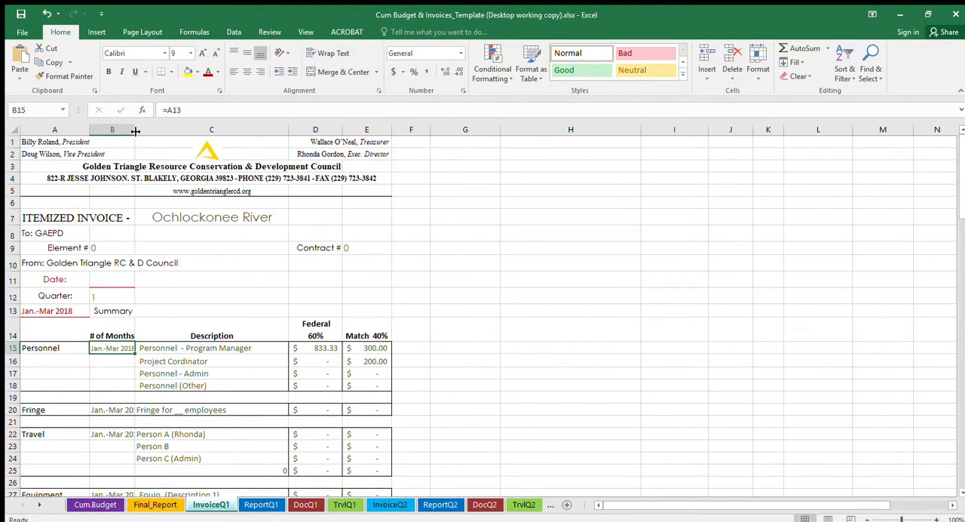
{"action": "left_click_drag", "start_coordinate": [135, 130], "coordinate": [139, 132]}
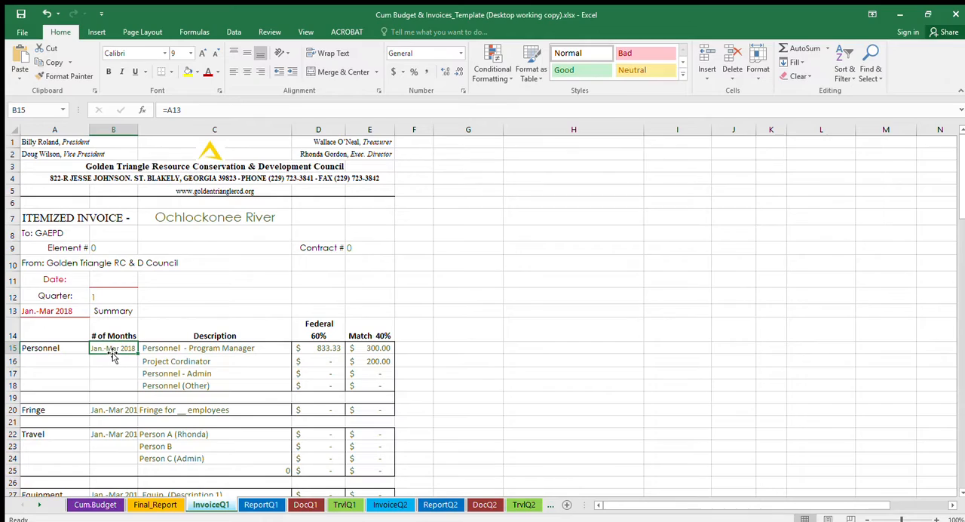
- Examine the InvoiceQ1 summary and the federal and non-federal cost breakdown sections, including their category descriptions
{"action": "scroll", "coordinate": [112, 354], "scroll_direction": "down", "scroll_amount": 10}
{"action": "scroll", "coordinate": [122, 426], "scroll_direction": "down", "scroll_amount": 10}
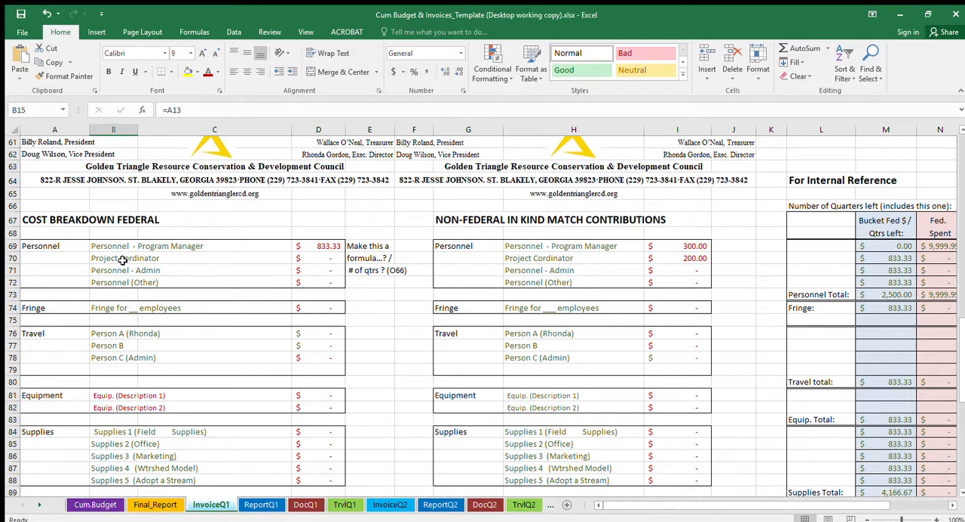
{"action": "scroll", "coordinate": [121, 257], "scroll_direction": "up", "scroll_amount": 2}
{"action": "scroll", "coordinate": [121, 256], "scroll_direction": "up", "scroll_amount": 7}
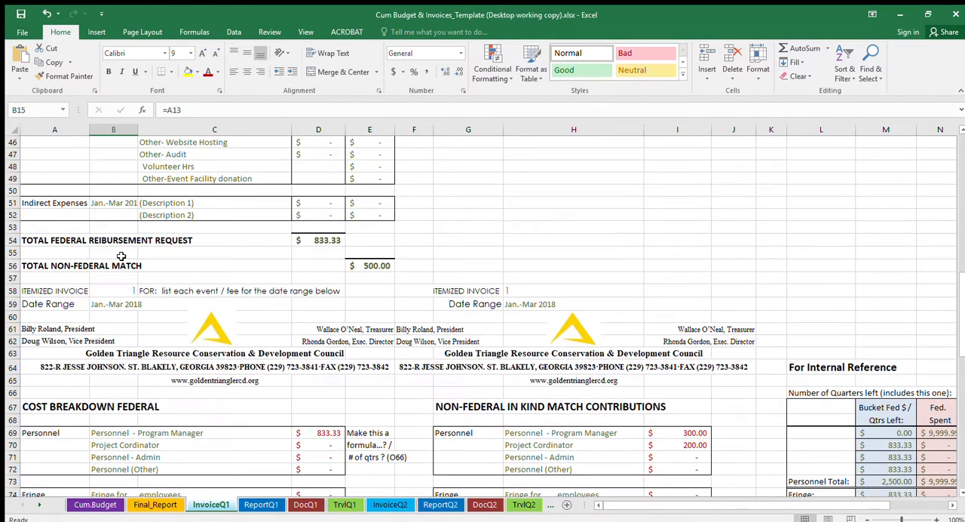
{"action": "scroll", "coordinate": [116, 335], "scroll_direction": "down", "scroll_amount": 7}
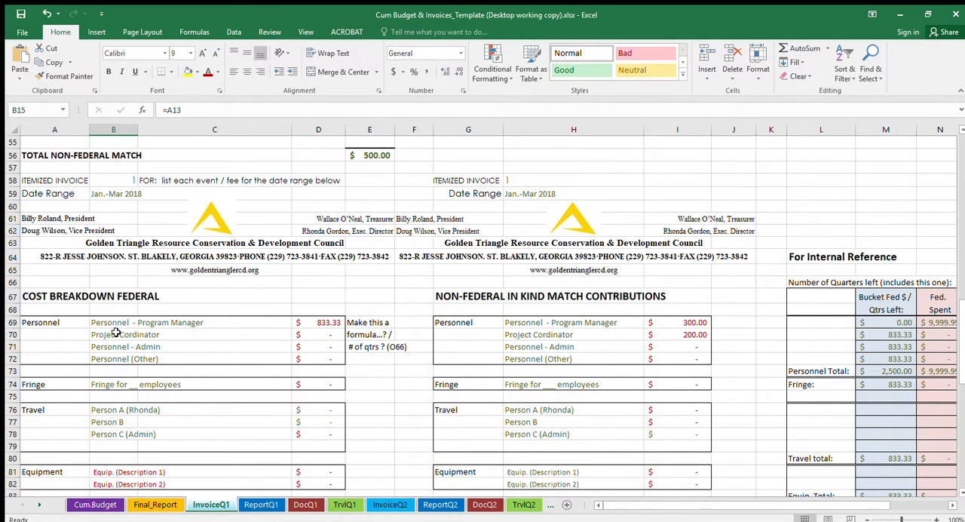
{"action": "scroll", "coordinate": [112, 346], "scroll_direction": "down", "scroll_amount": 2}
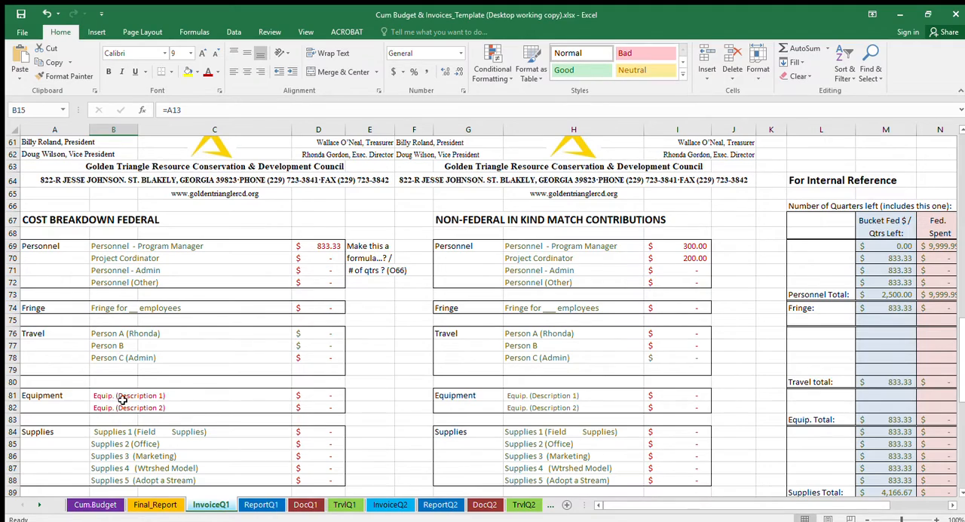
{"action": "scroll", "coordinate": [123, 399], "scroll_direction": "down", "scroll_amount": 1}
{"action": "scroll", "coordinate": [123, 400], "scroll_direction": "down", "scroll_amount": 3}
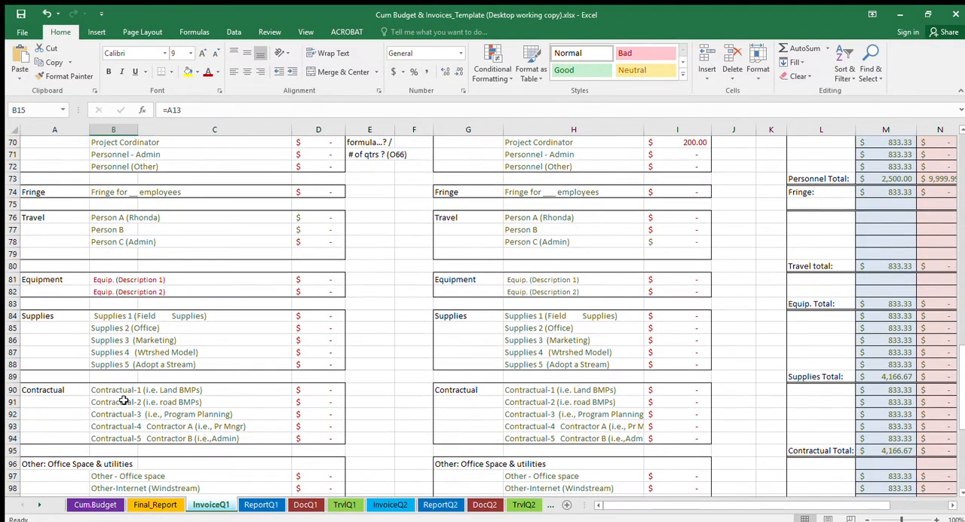
{"action": "scroll", "coordinate": [124, 401], "scroll_direction": "down", "scroll_amount": 5}
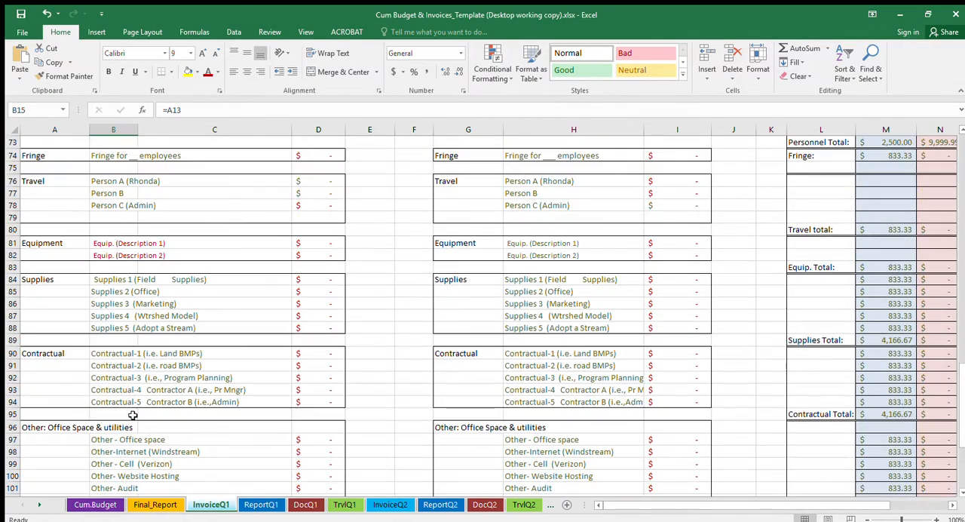
{"action": "scroll", "coordinate": [132, 416], "scroll_direction": "up", "scroll_amount": 4}
{"action": "scroll", "coordinate": [132, 415], "scroll_direction": "up", "scroll_amount": 7}
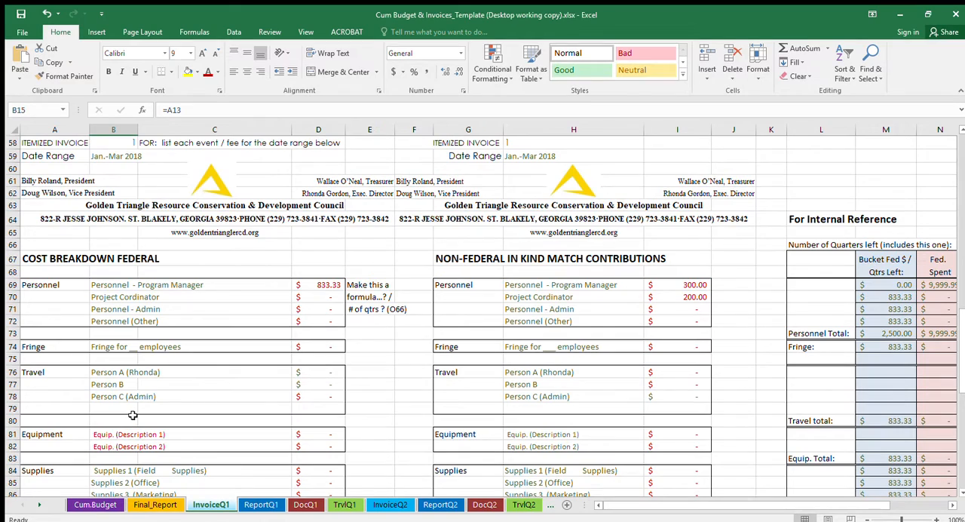
{"action": "scroll", "coordinate": [132, 416], "scroll_direction": "up", "scroll_amount": 13}
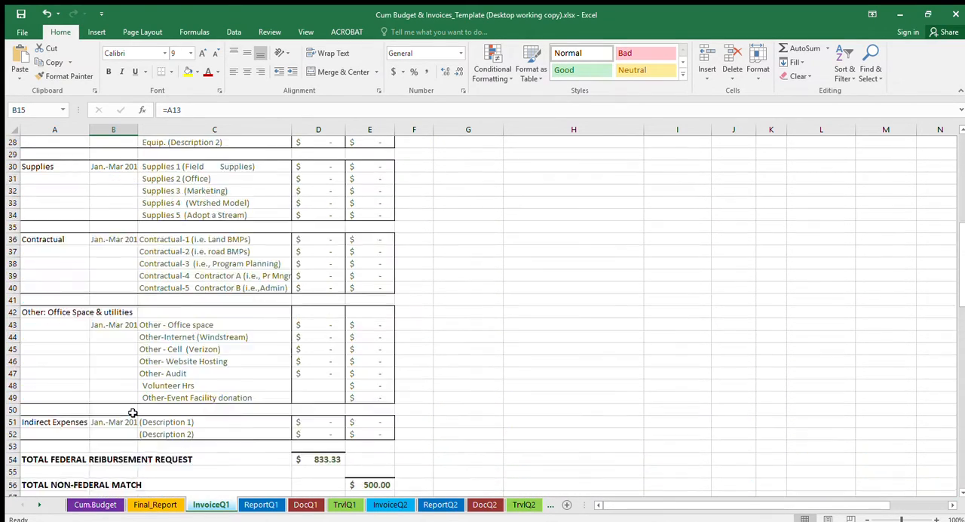
{"action": "scroll", "coordinate": [132, 413], "scroll_direction": "up", "scroll_amount": 2}
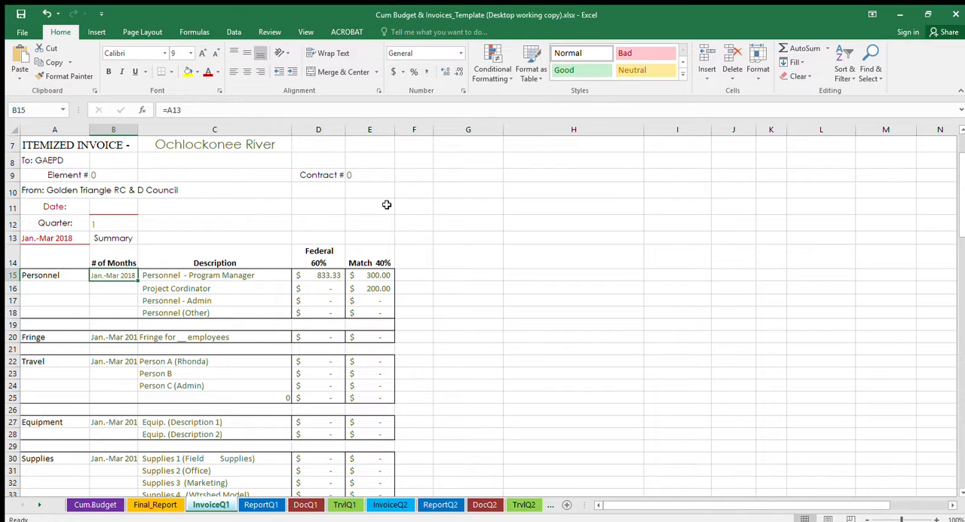
- Show InvoiceQ1 in Page Layout view, try a wider column B, and narrow it so columns A to E share one page
{"action": "left_click", "coordinate": [140, 33]}
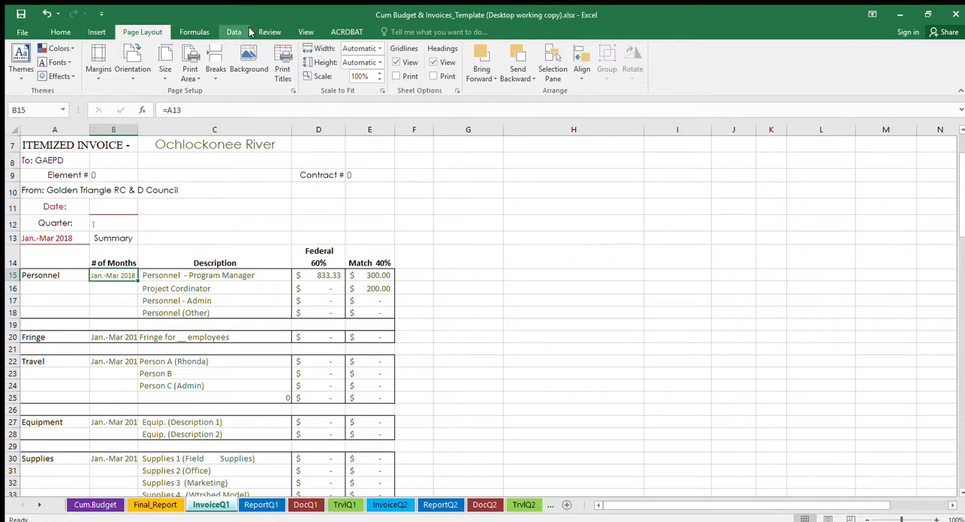
{"action": "left_click", "coordinate": [303, 34]}
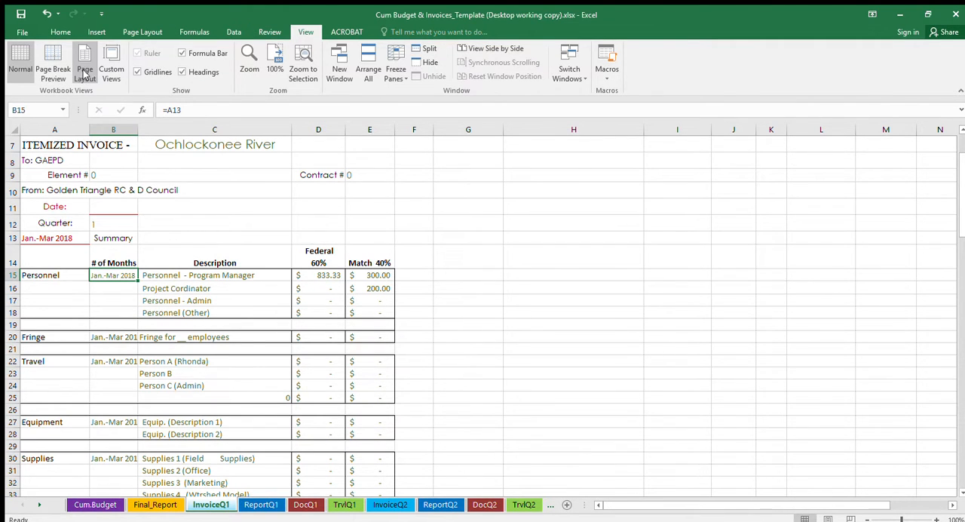
{"action": "left_click", "coordinate": [85, 73]}
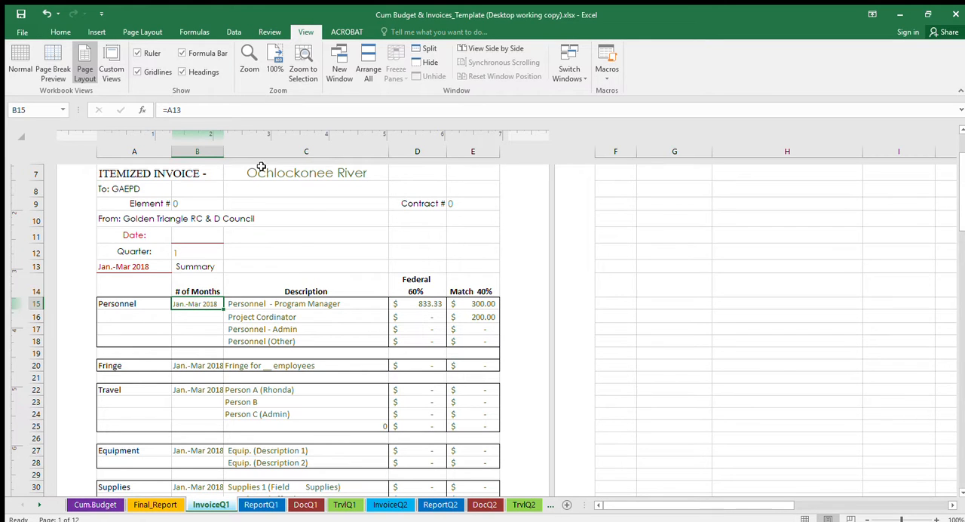
{"action": "left_click_drag", "start_coordinate": [223, 155], "coordinate": [259, 163]}
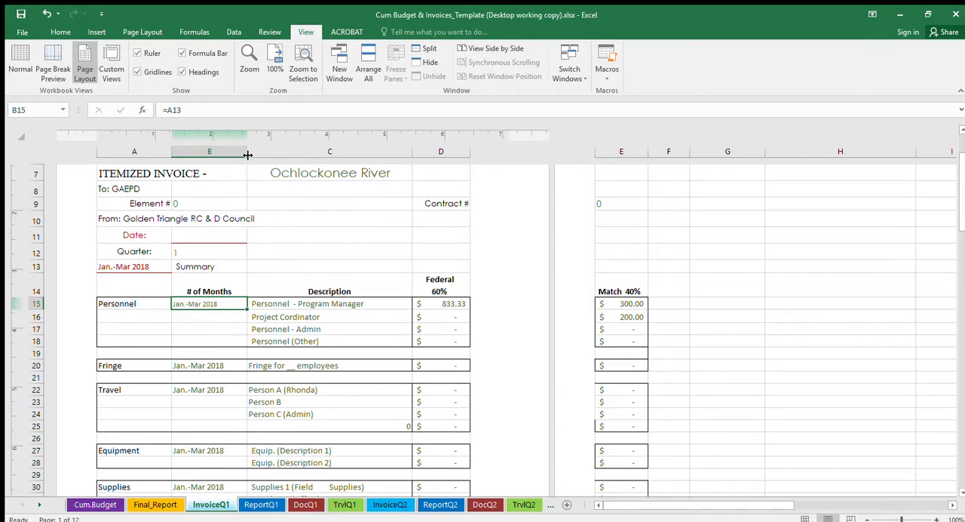
{"action": "left_click_drag", "start_coordinate": [247, 155], "coordinate": [217, 158]}
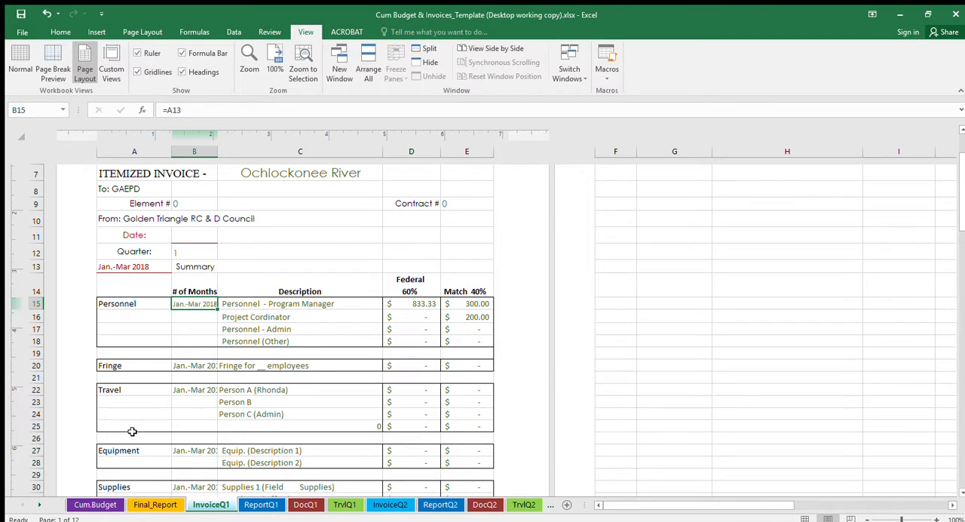
- Return to the Cum.Budget sheet and review the project coordinator and program manager headings and the name cells above them
{"action": "left_click", "coordinate": [94, 504]}
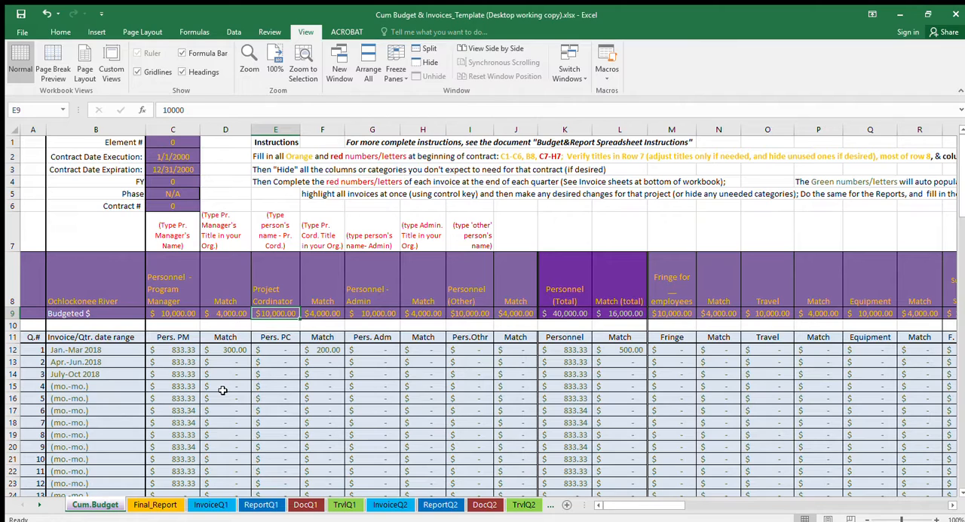
{"action": "key", "text": "Up"}
{"action": "key", "text": "Up"}
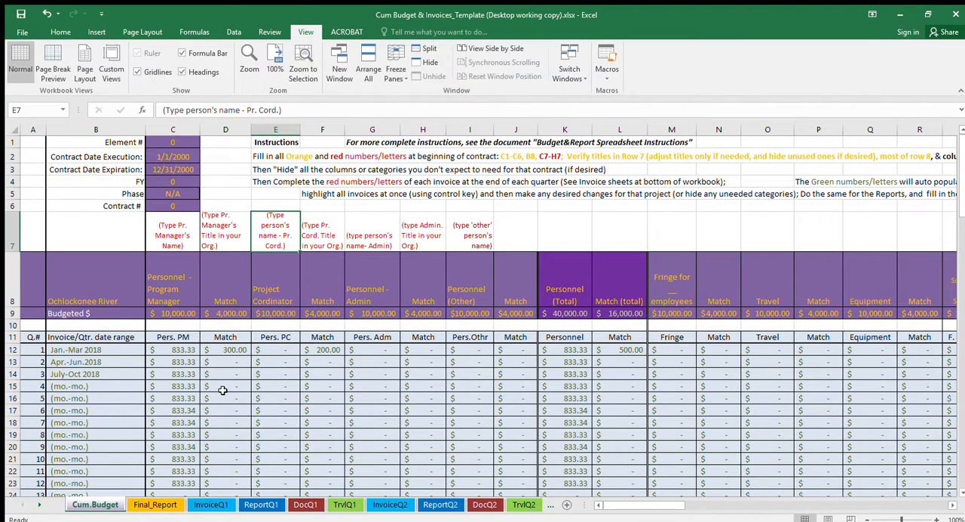
{"action": "key", "text": "Down"}
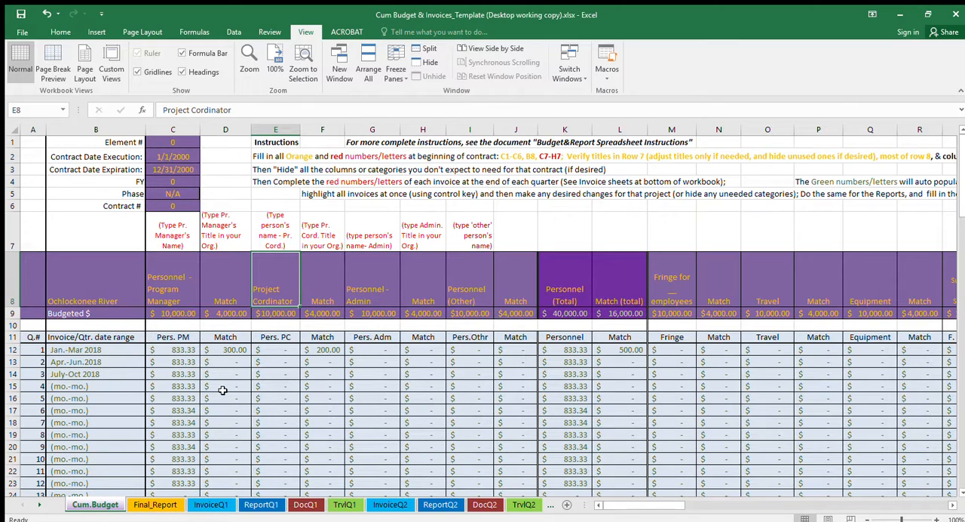
{"action": "key", "text": "Left"}
{"action": "key", "text": "Left"}
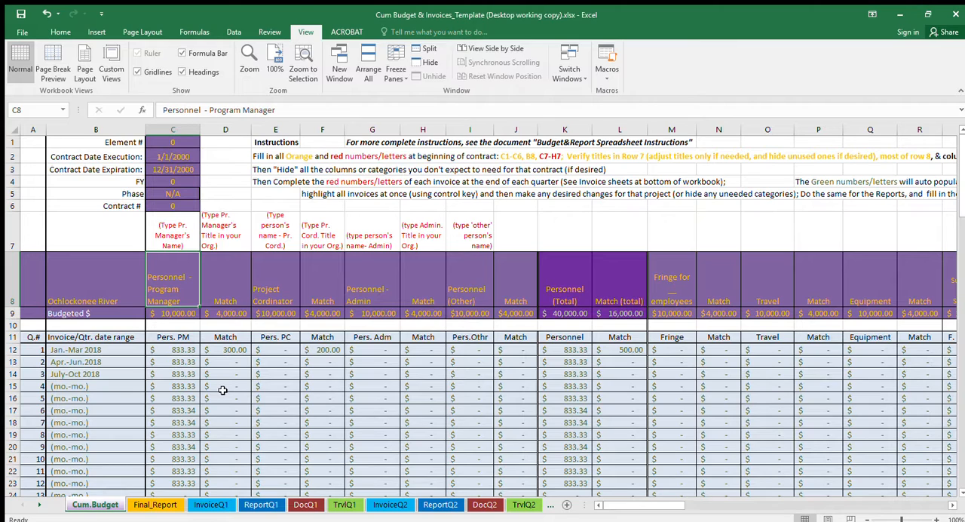
{"action": "key", "text": "Up"}
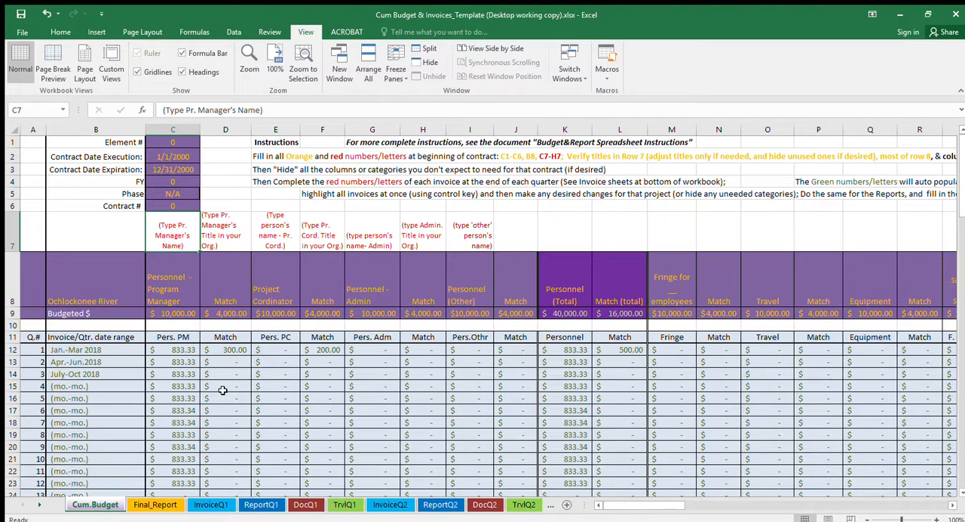
{"action": "key", "text": "Down"}
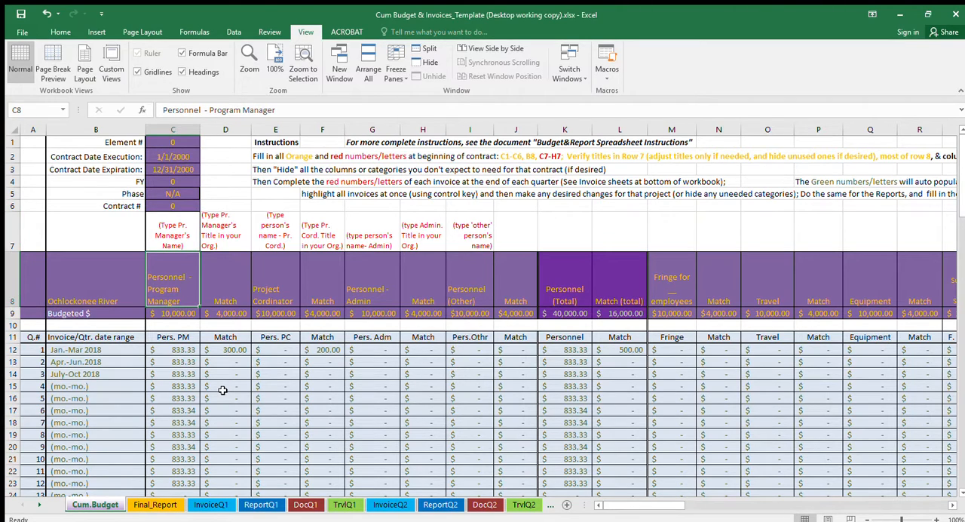
- Enter the program manager's full name in cell C7 above the Personnel - Program Manager heading
{"action": "key", "text": "Up"}
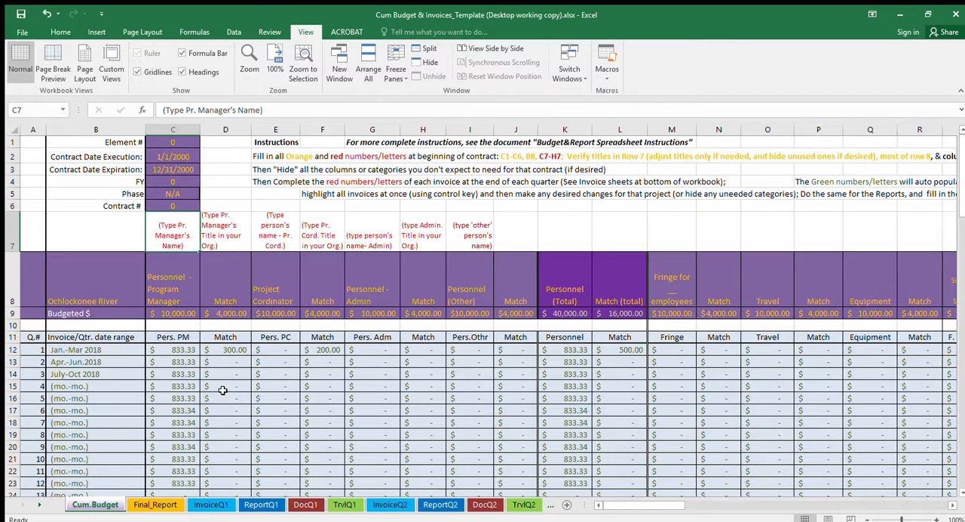
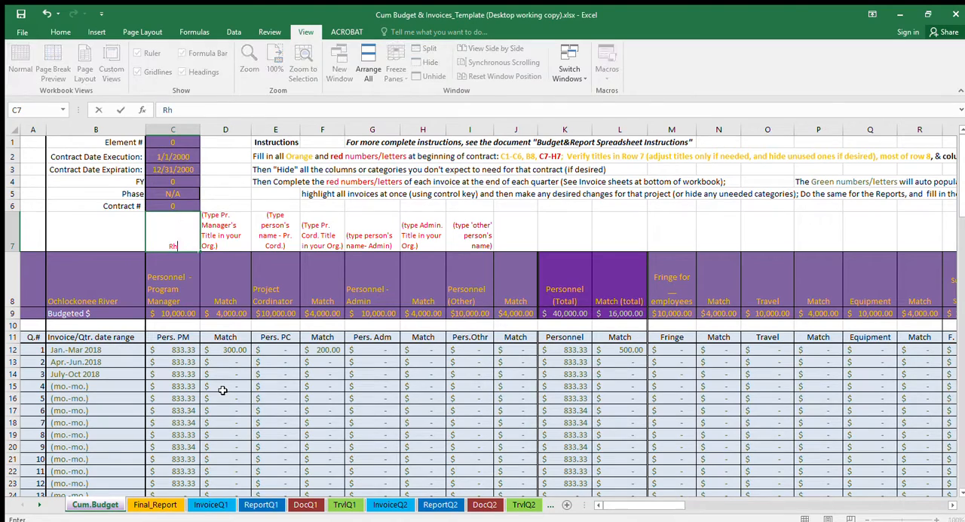
{"action": "key", "text": "Return"}
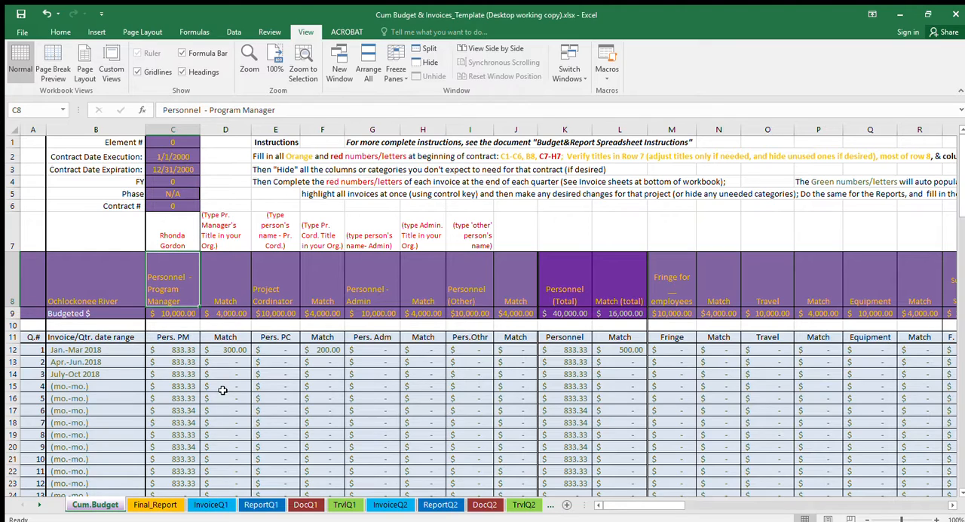
- Review the program manager's name cell C7 and the adjacent organization title cell D7
{"action": "key", "text": "Up"}
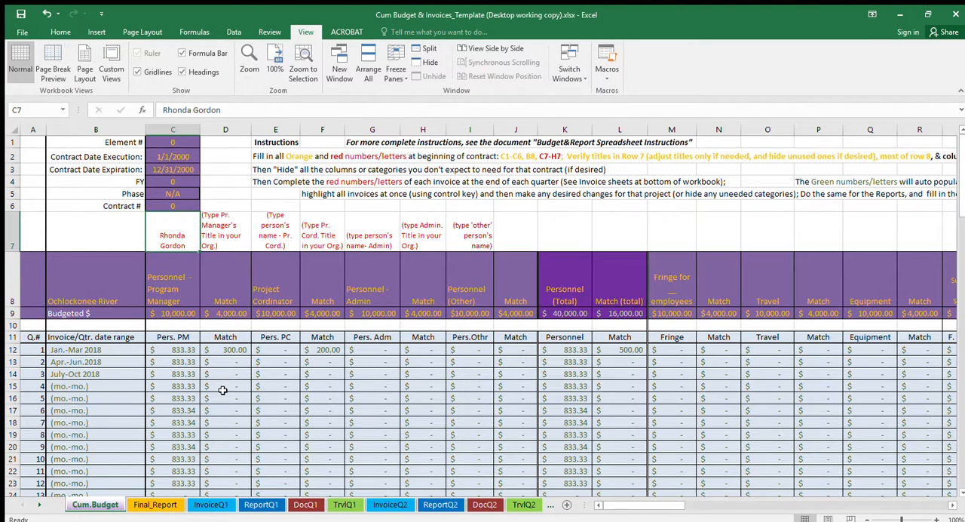
{"action": "key", "text": "Right"}
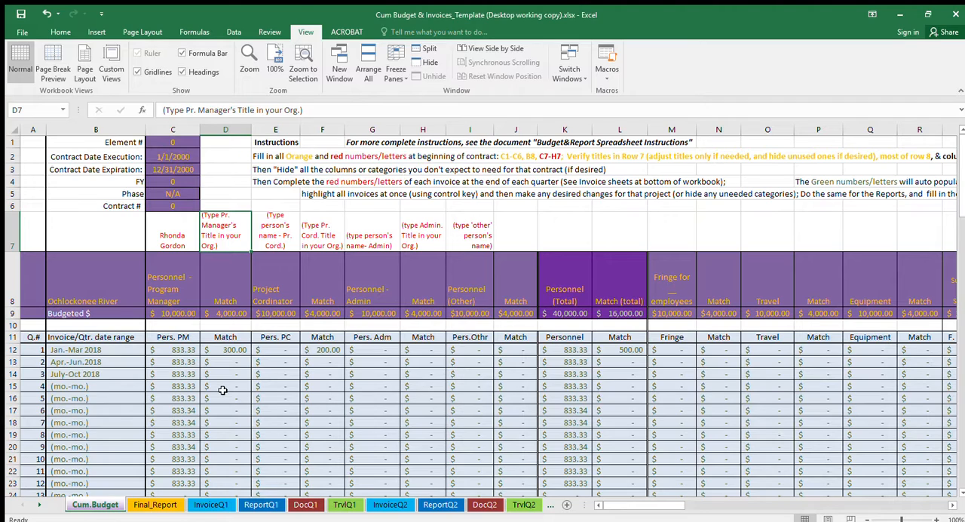
{"action": "left_click", "coordinate": [173, 246]}
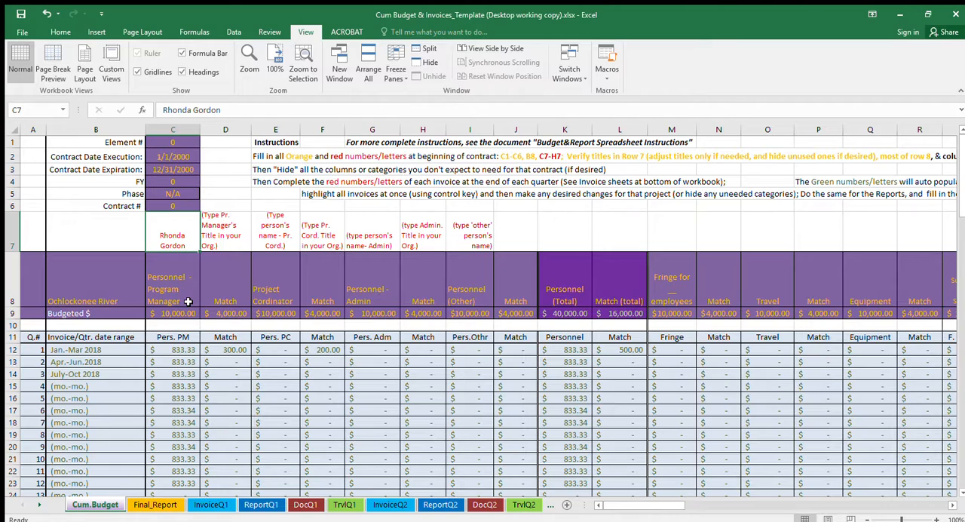
- Enter Exec. Director in cell D7 as the program manager's title in the organization
{"action": "left_click", "coordinate": [222, 230]}
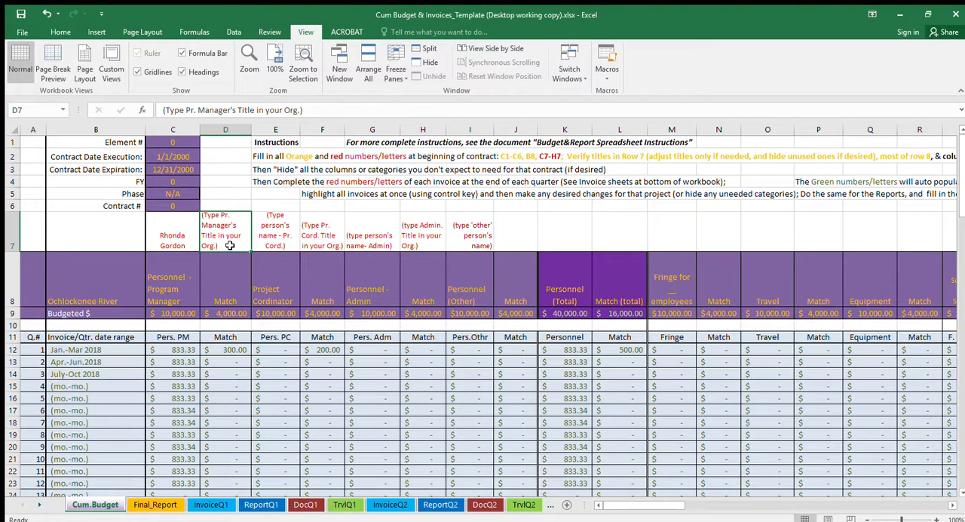
{"action": "type", "text": "E"}
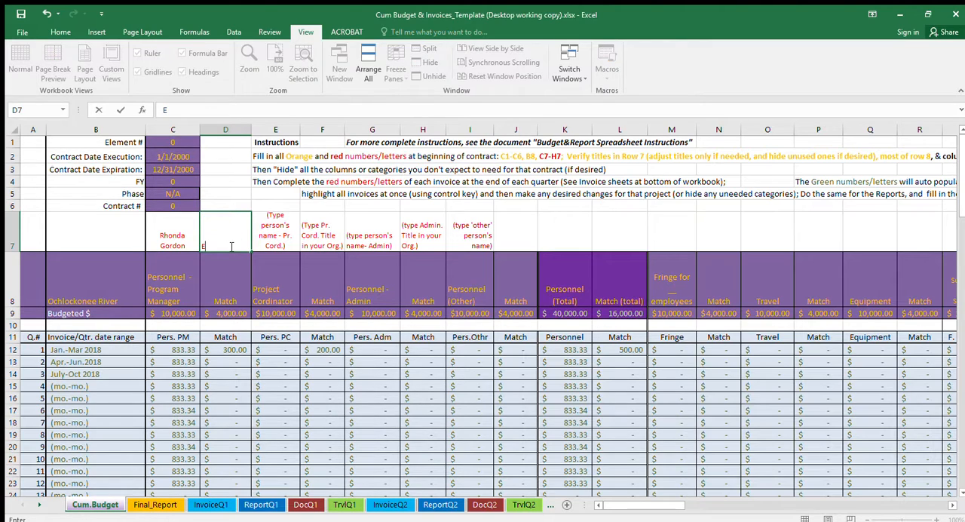
{"action": "type", "text": "xec. Director"}
{"action": "key", "text": "Tab"}
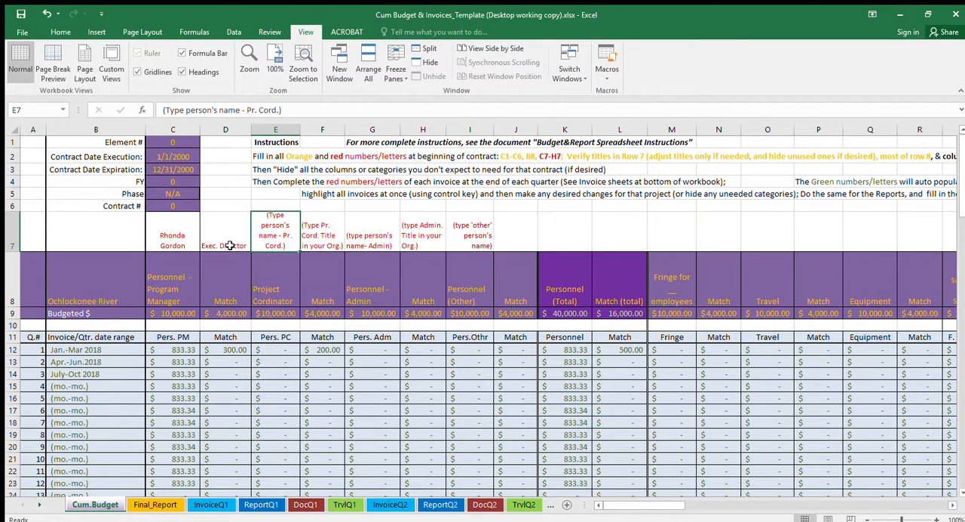
- Enter the project coordinator's full name in cell E7 above the Project Cordinator heading
{"action": "key", "text": "Down"}
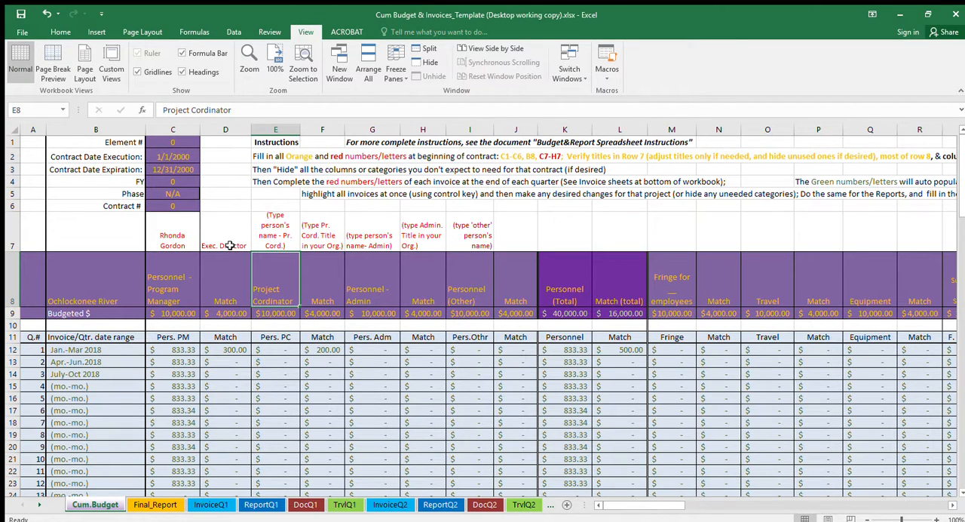
{"action": "key", "text": "Up"}
{"action": "key", "text": "Down"}
{"action": "key", "text": "Up"}
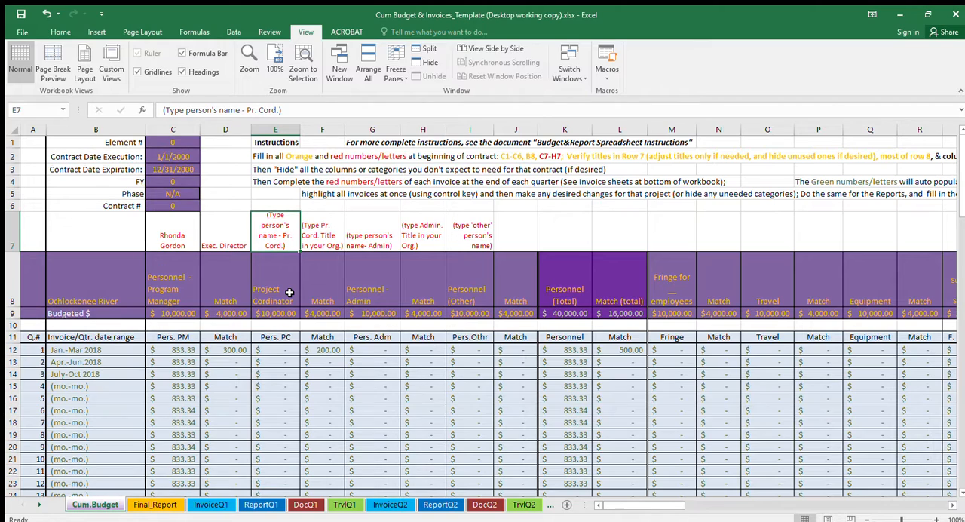
{"action": "type", "text": "John"}
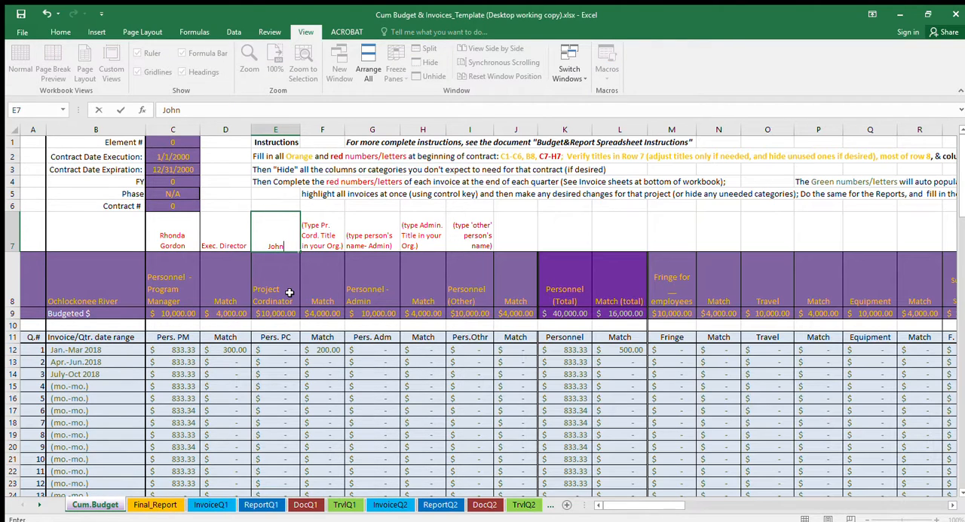
{"action": "key", "text": "BackSpace"}
{"action": "key", "text": "BackSpace"}
{"action": "key", "text": "BackSpace"}
{"action": "key", "text": "Tab"}
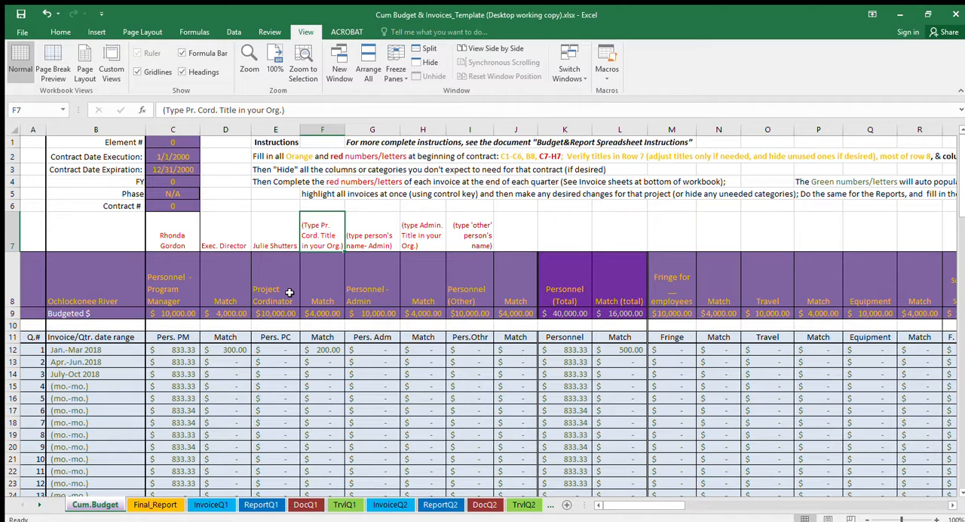
- Enter Project Manager in cell F7 as the project coordinator's title and compare it with the Personnel - Program Manager heading in C8
{"action": "type", "text": "P"}
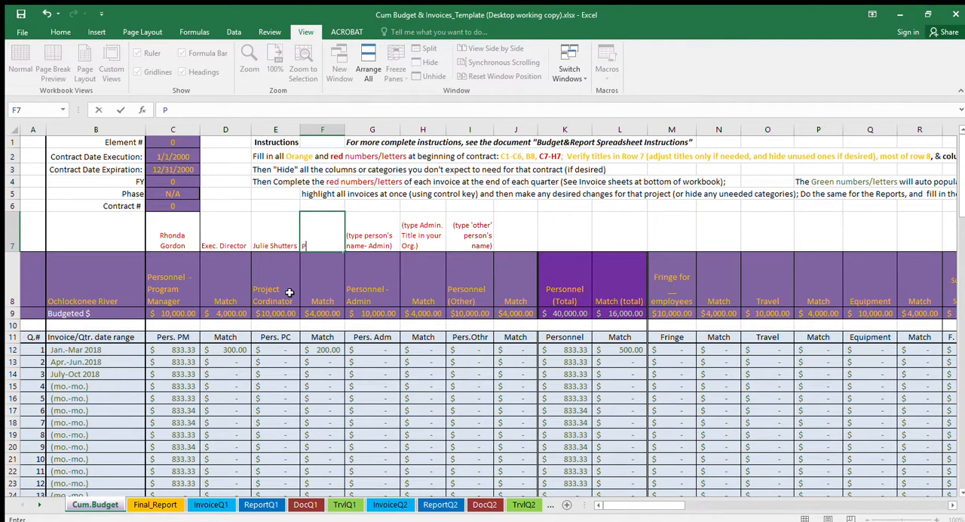
{"action": "type", "text": "roject Manager"}
{"action": "left_click", "coordinate": [289, 293]}
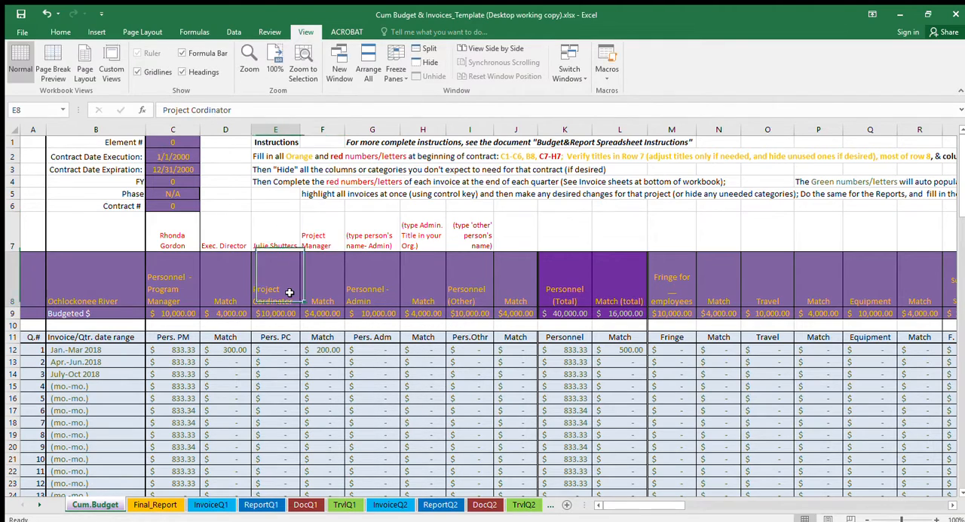
{"action": "key", "text": "Up"}
{"action": "key", "text": "Right"}
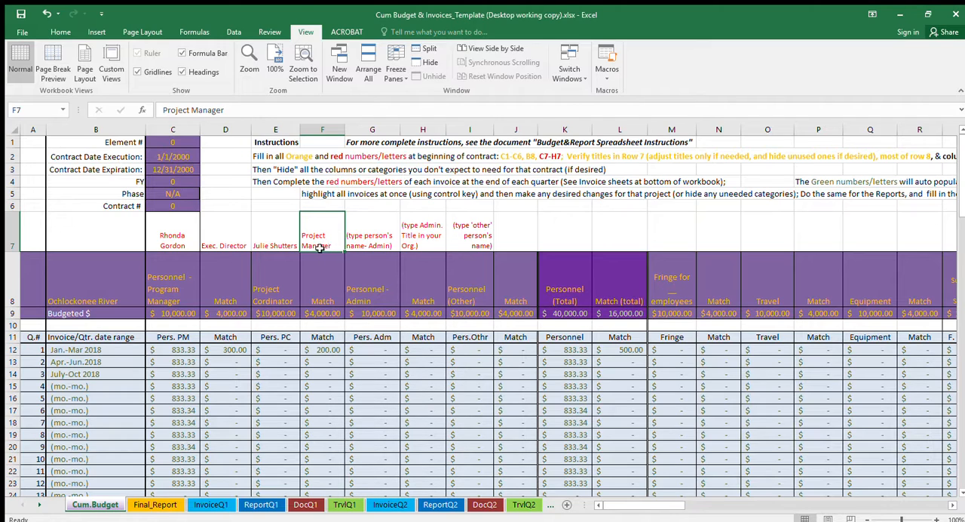
{"action": "left_click", "coordinate": [163, 302]}
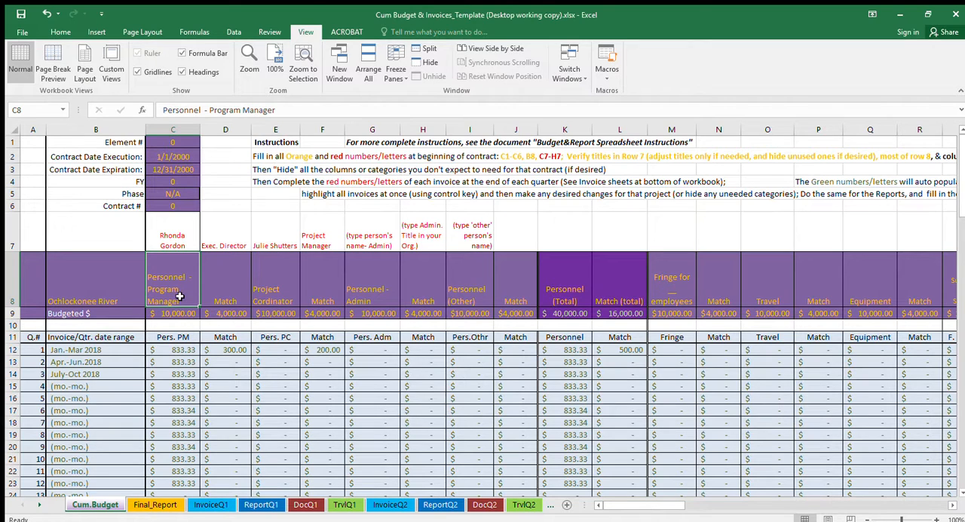
{"action": "left_click", "coordinate": [316, 236]}
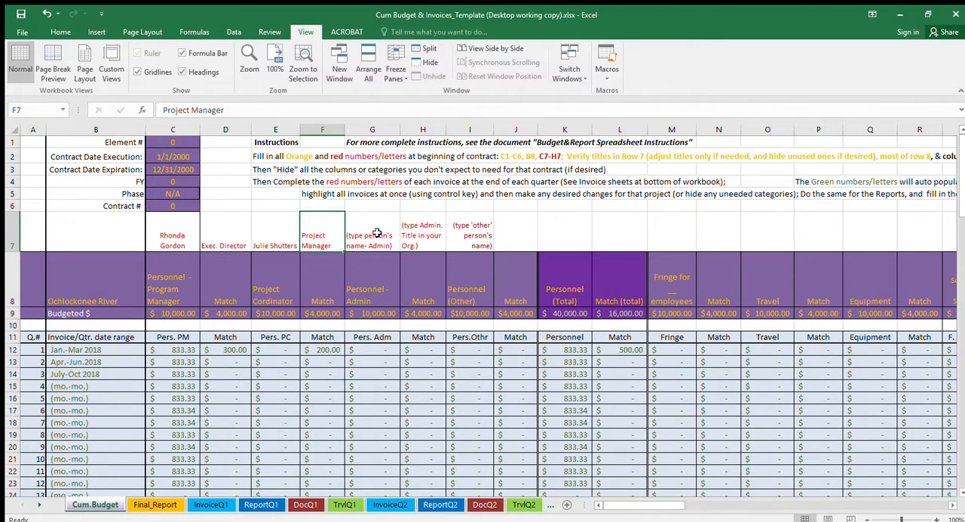
- Enter the admin person's name in cell G7 above the Personnel - Admin heading
{"action": "left_click", "coordinate": [371, 283]}
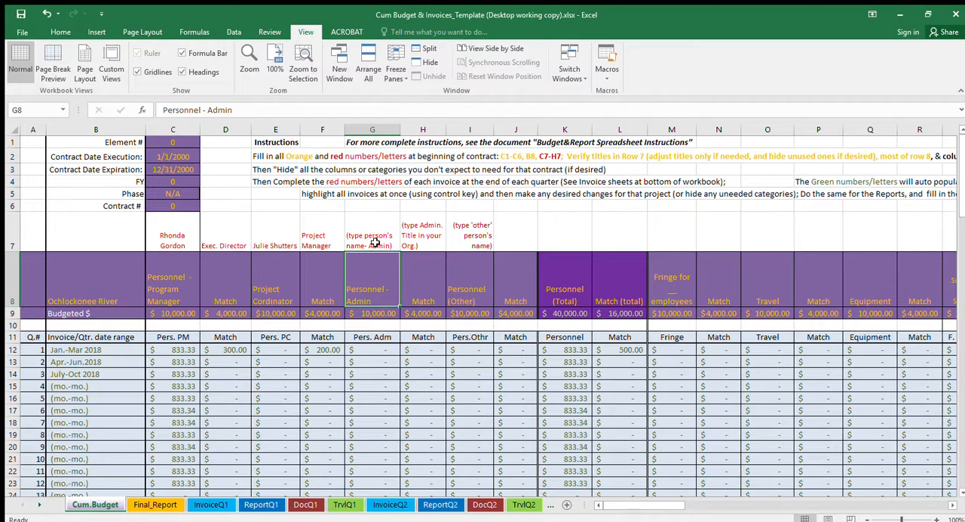
{"action": "left_click", "coordinate": [375, 242]}
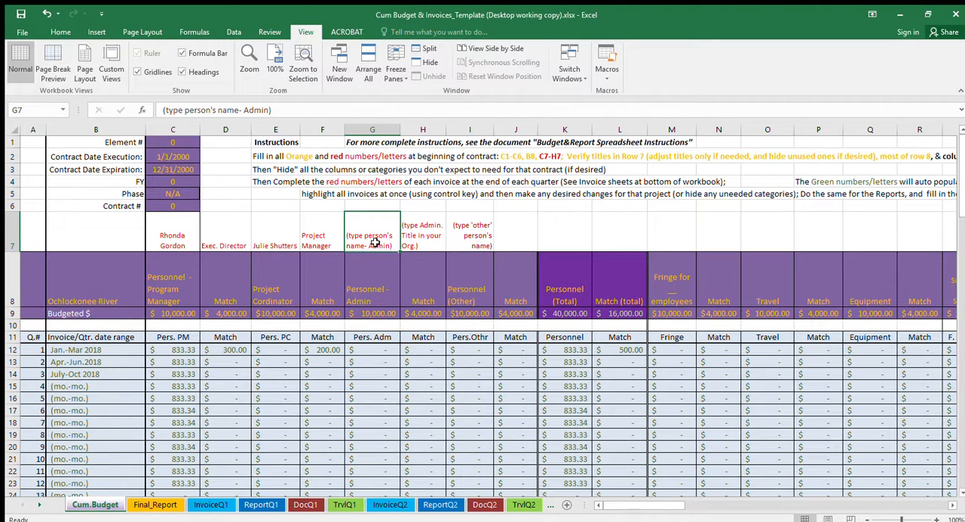
{"action": "type", "text": "Andrew J."}
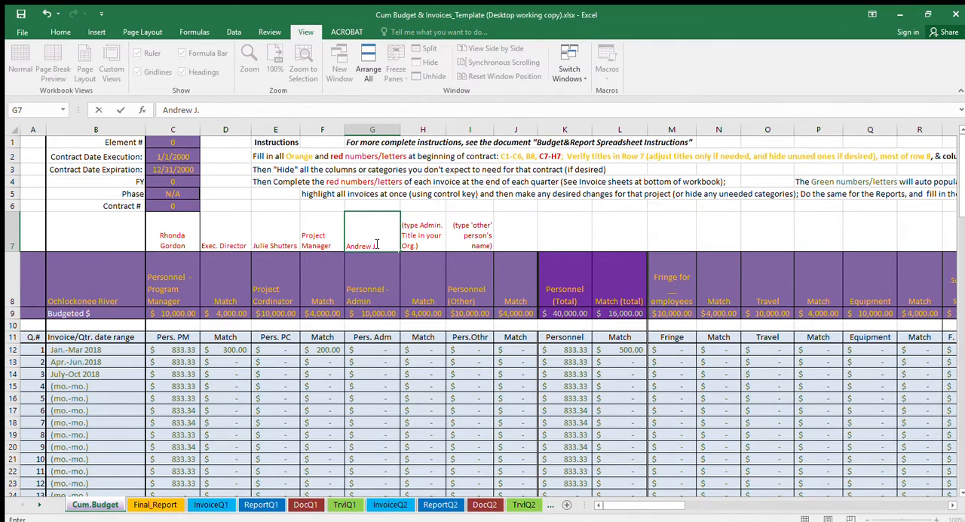
{"action": "key", "text": "Tab"}
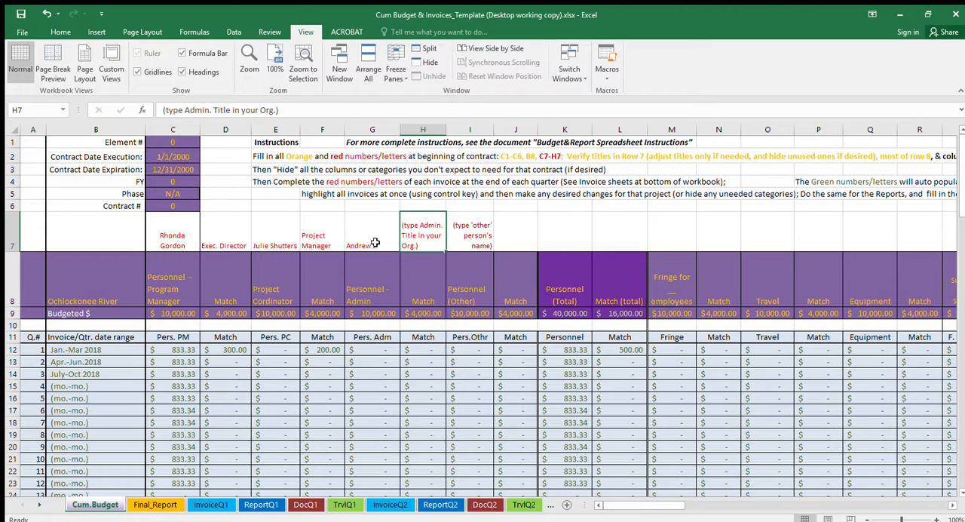
- Enter Program Assistant in cell H7 as the admin person's title in the organization
{"action": "type", "text": "Progra"}
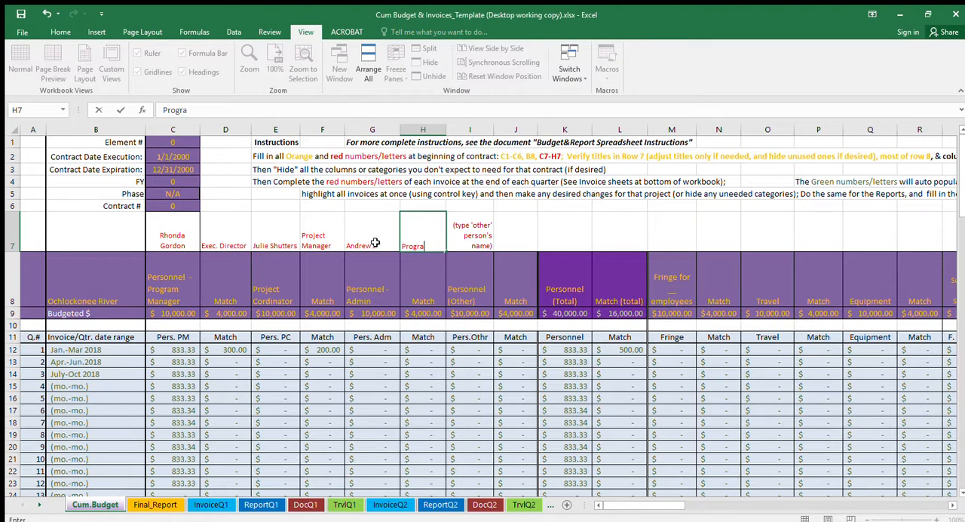
{"action": "type", "text": "m Assistant"}
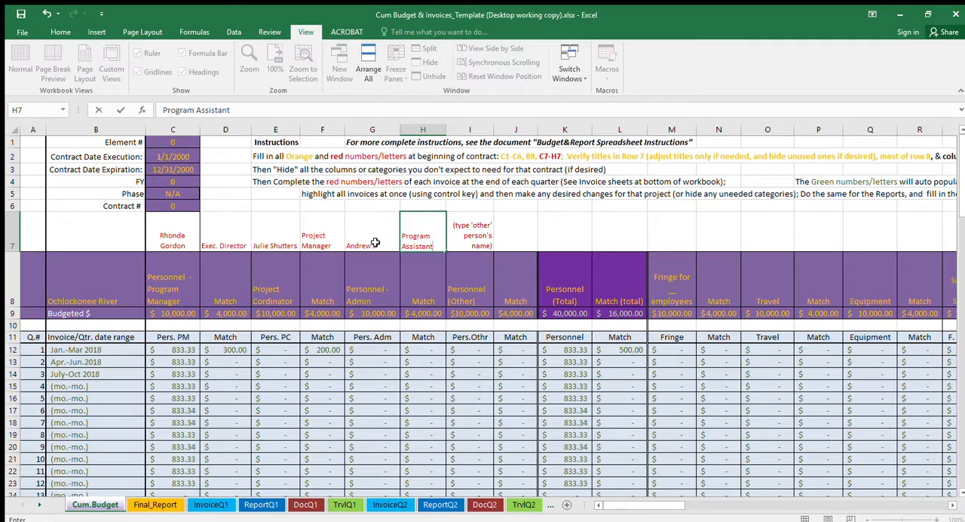
{"action": "left_click", "coordinate": [375, 243]}
{"action": "key", "text": "Right"}
{"action": "key", "text": "Right"}
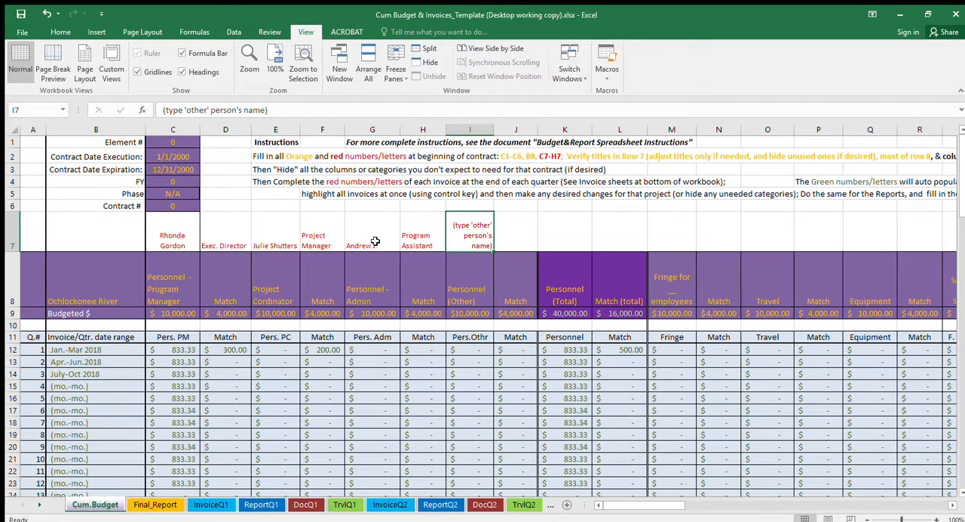
- Examine the budgeted personnel and match amounts in row 9 and the formula in the Personnel (Total) cell K9
{"action": "left_click", "coordinate": [173, 313]}
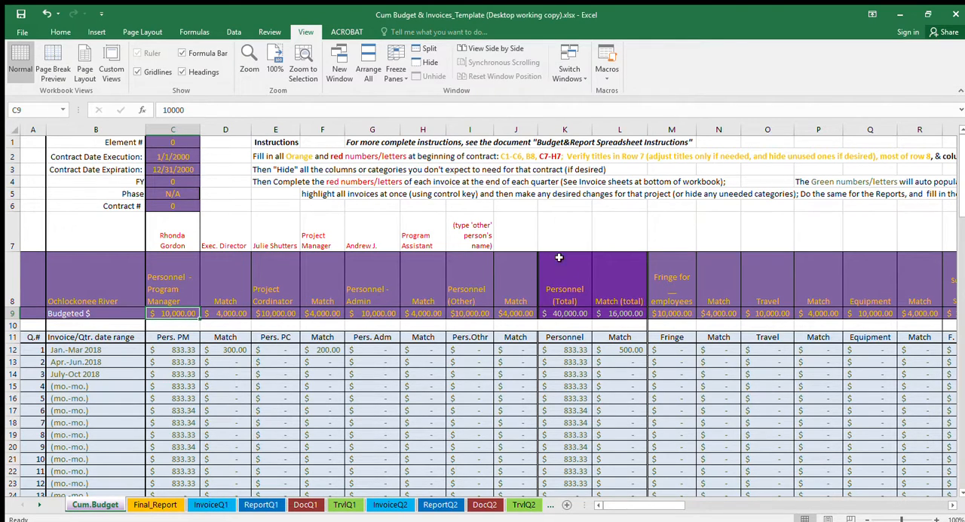
{"action": "left_click", "coordinate": [559, 316]}
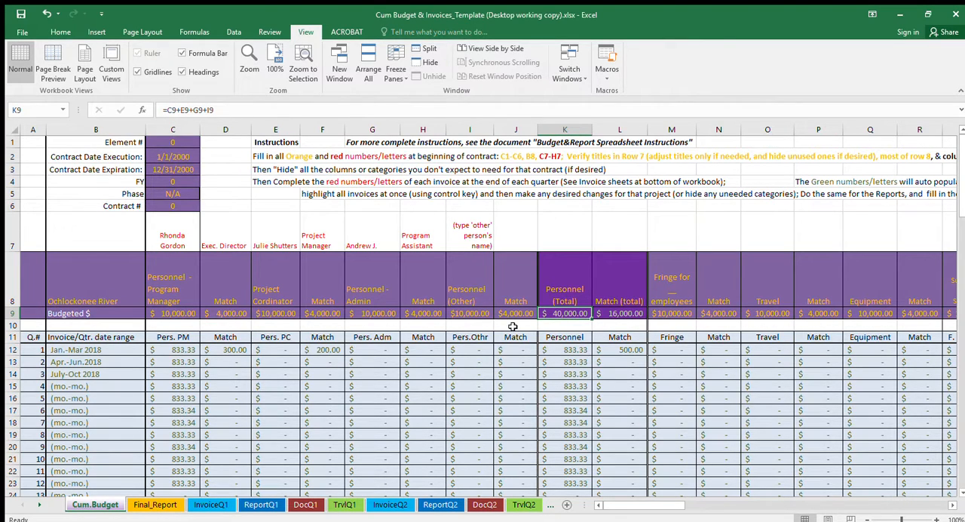
{"action": "left_click", "coordinate": [469, 312]}
{"action": "left_click", "coordinate": [383, 314]}
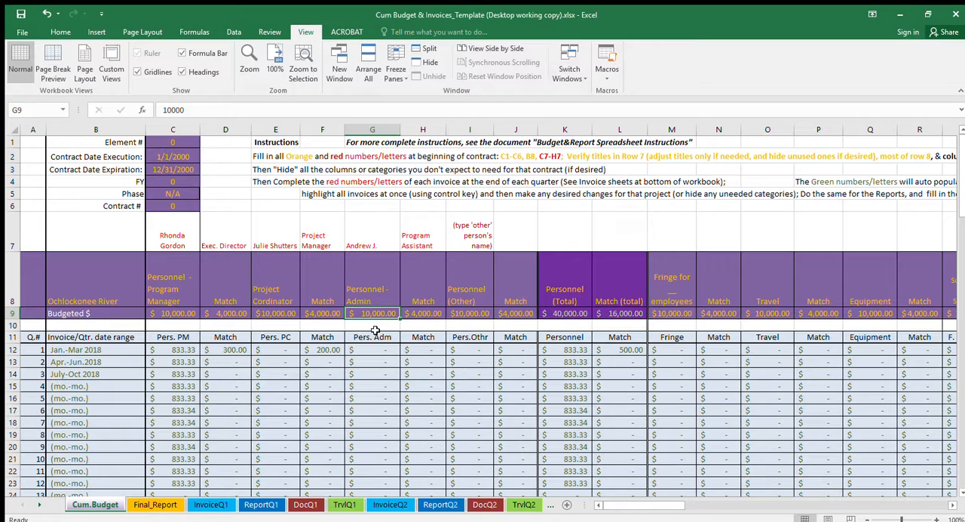
{"action": "left_click", "coordinate": [273, 315]}
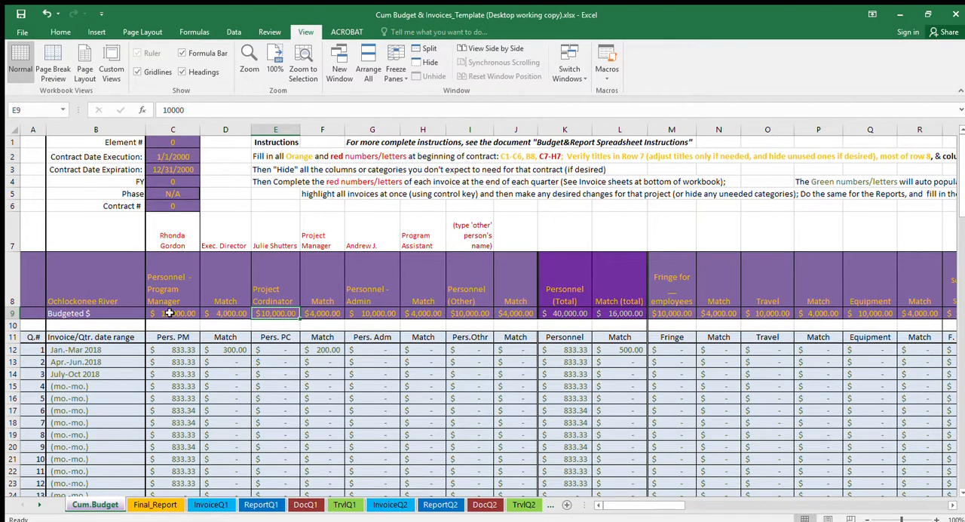
{"action": "left_click", "coordinate": [170, 313]}
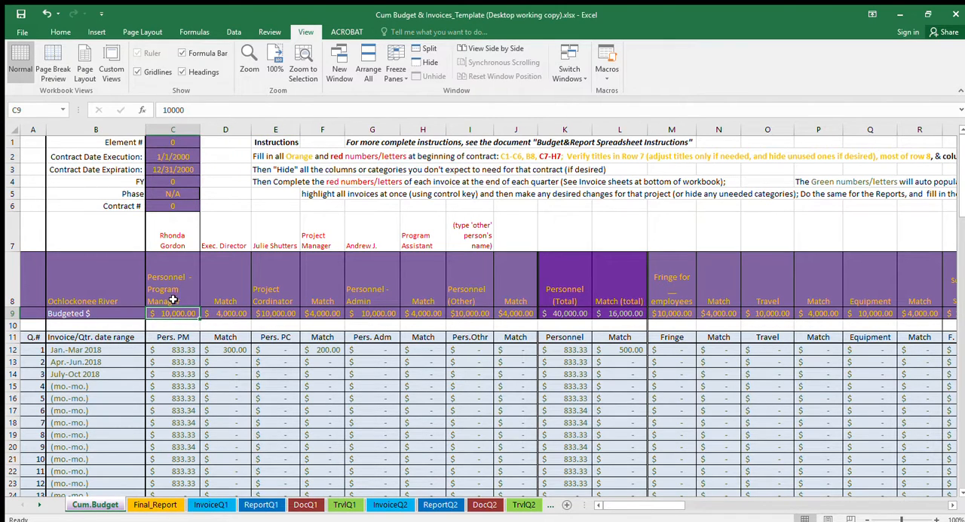
{"action": "left_click", "coordinate": [232, 314]}
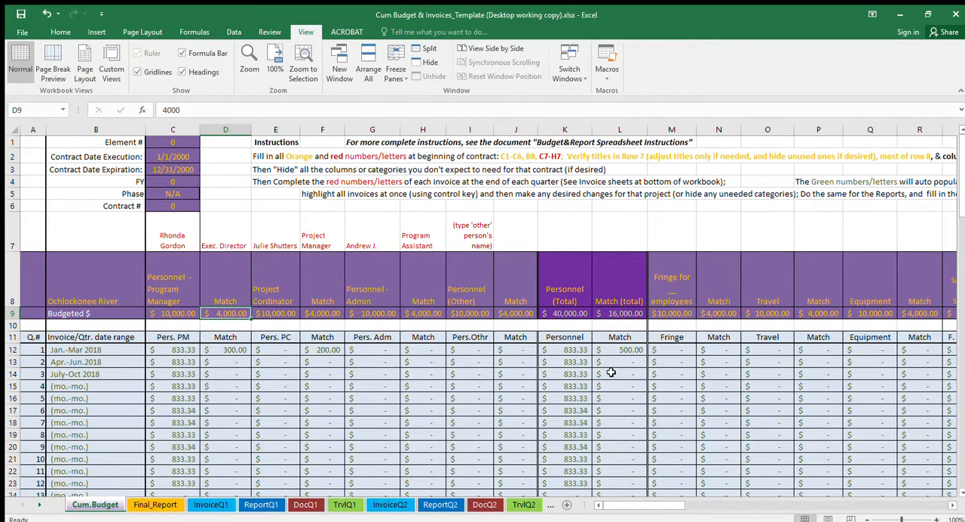
{"action": "left_click", "coordinate": [565, 314]}
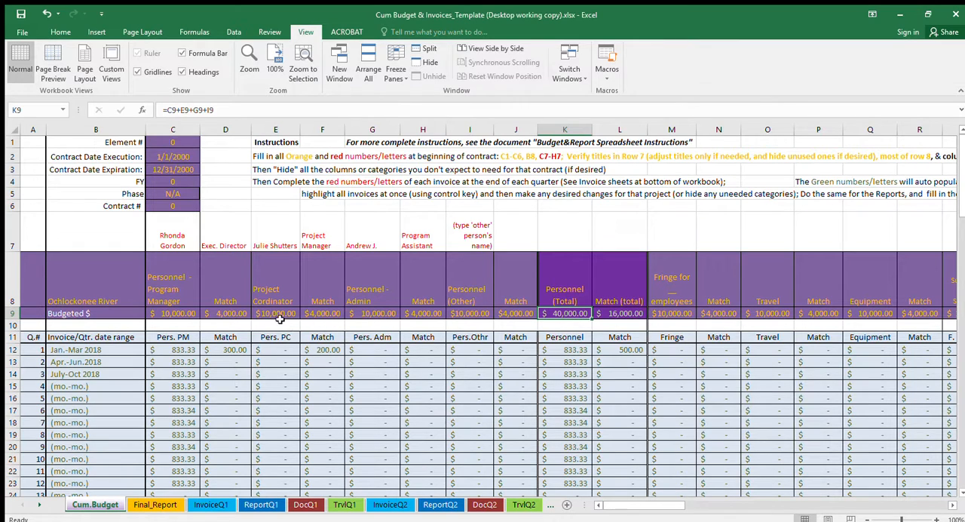
- Clear the budgeted amount for Personnel (Other) in cell I9
{"action": "left_click", "coordinate": [477, 317]}
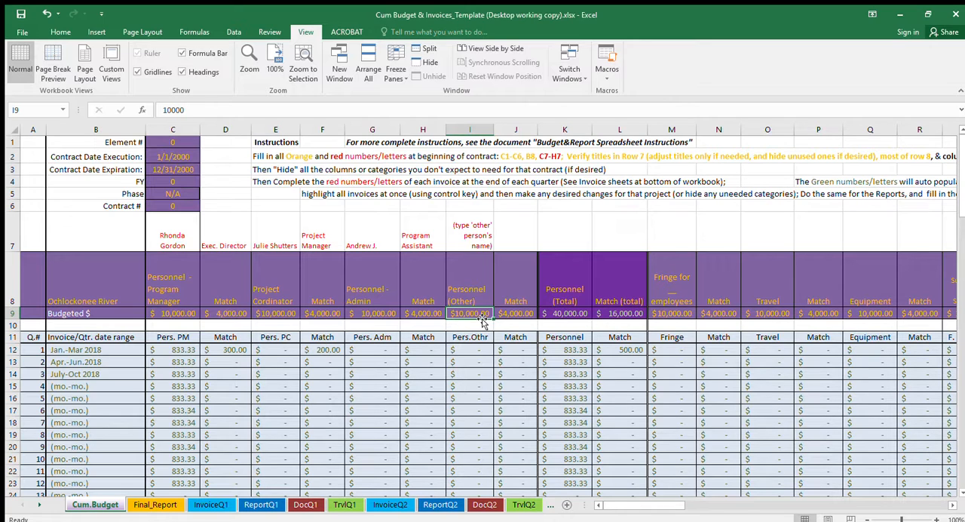
{"action": "key", "text": "BackSpace"}
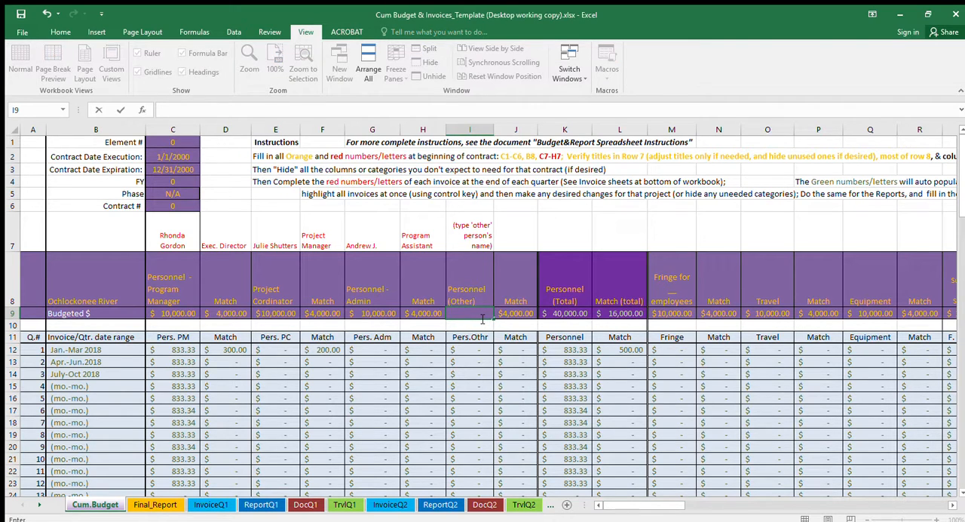
{"action": "key", "text": "Left"}
{"action": "key", "text": "Left"}
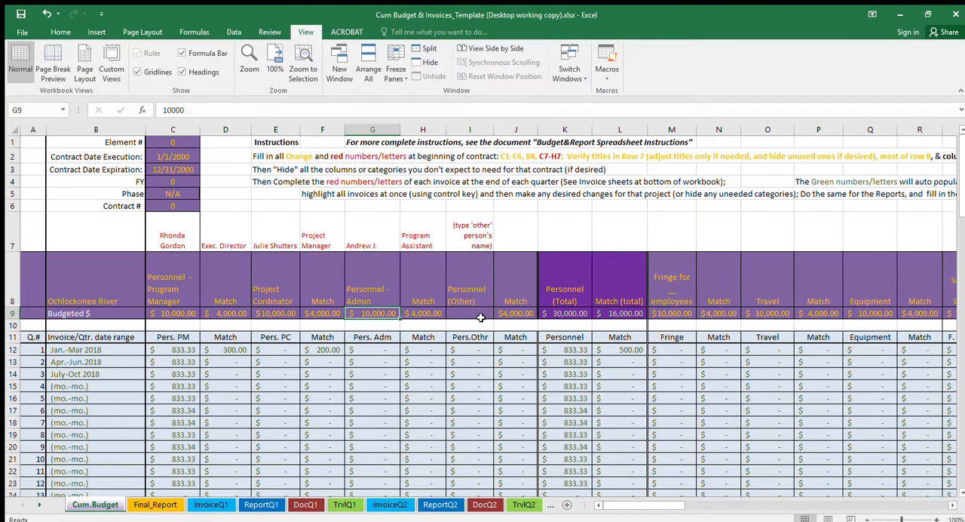
- Set the Personnel - Admin budget in cell G9 to 8000 and check the Personnel (Total) cell K9
{"action": "type", "text": "9000"}
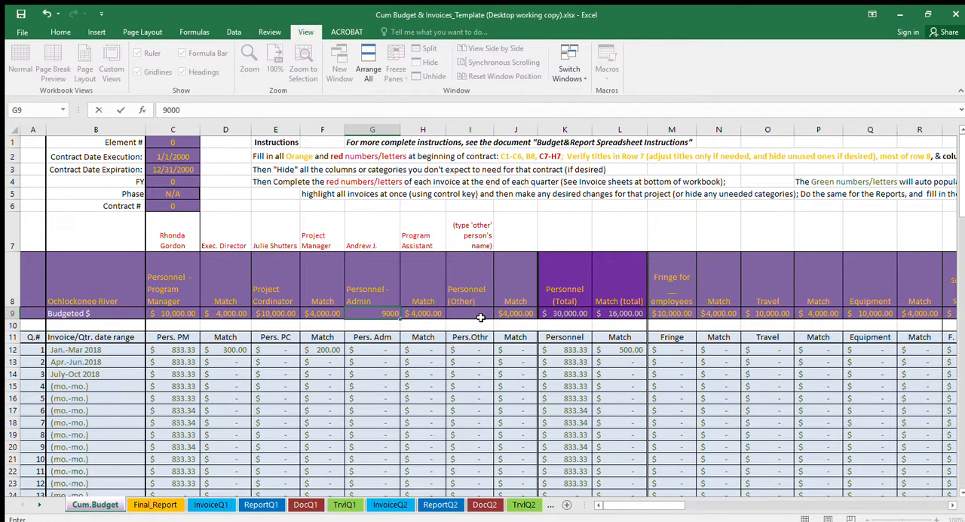
{"action": "key", "text": "BackSpace"}
{"action": "key", "text": "BackSpace"}
{"action": "key", "text": "BackSpace"}
{"action": "type", "text": "8000"}
{"action": "key", "text": "Return"}
{"action": "key", "text": "Up"}
{"action": "key", "text": "Right"}
{"action": "key", "text": "Right"}
{"action": "key", "text": "Right"}
{"action": "key", "text": "Right"}
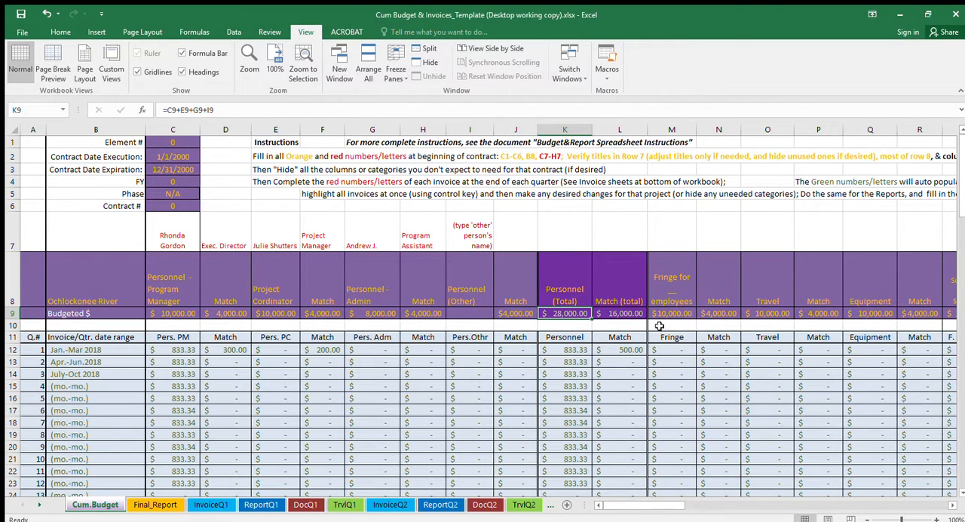
- Change the Supplies 4 category heading in cell Y8 to Supplies 4 ('extra' supplies)
{"action": "left_click", "coordinate": [680, 314]}
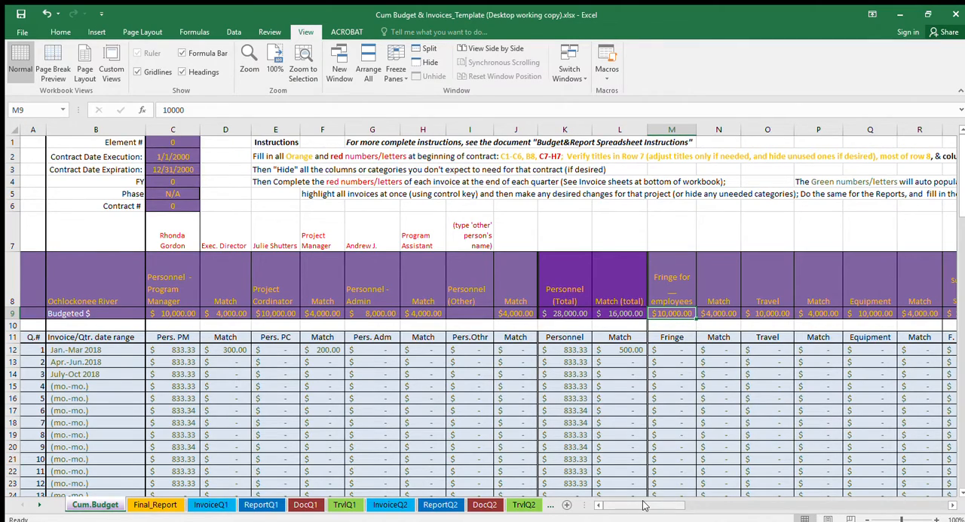
{"action": "left_click_drag", "start_coordinate": [645, 506], "coordinate": [667, 508]}
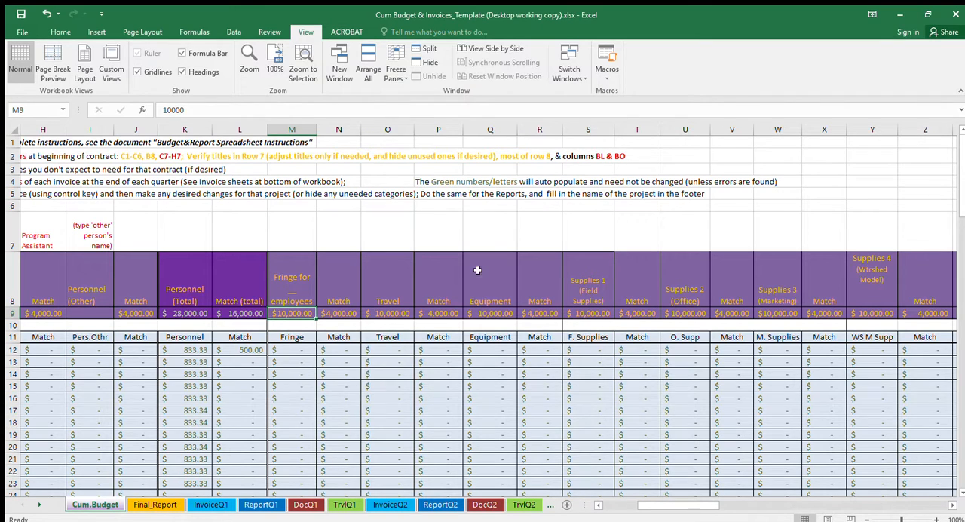
{"action": "left_click", "coordinate": [874, 282]}
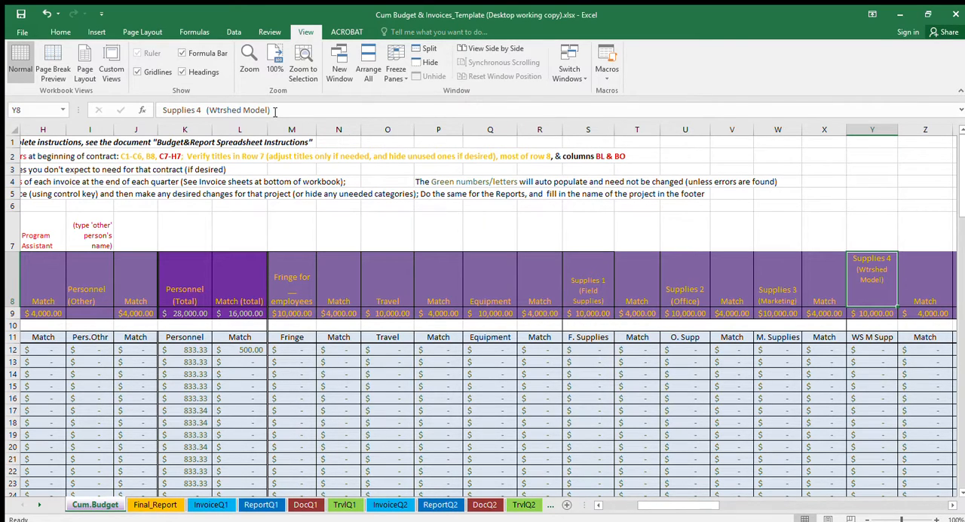
{"action": "left_click_drag", "start_coordinate": [275, 112], "coordinate": [210, 113]}
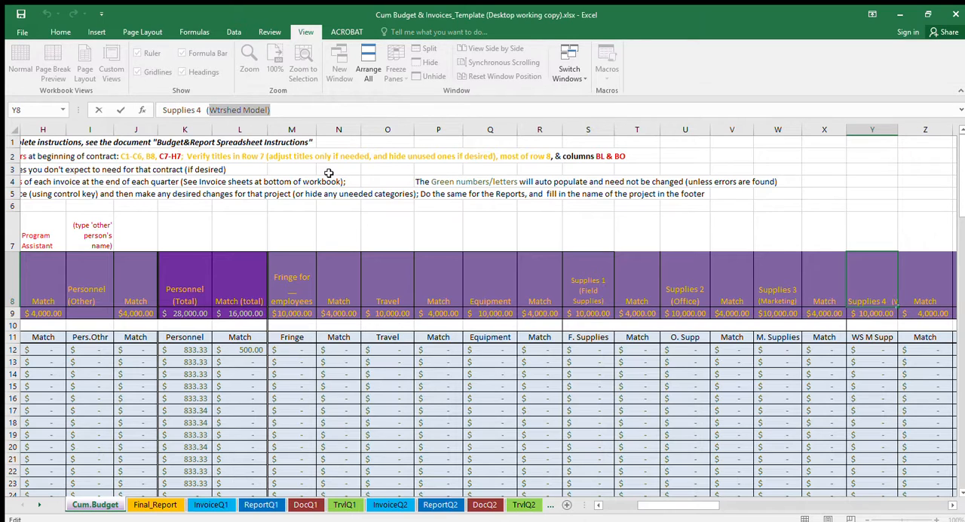
{"action": "type", "text": "('extra"}
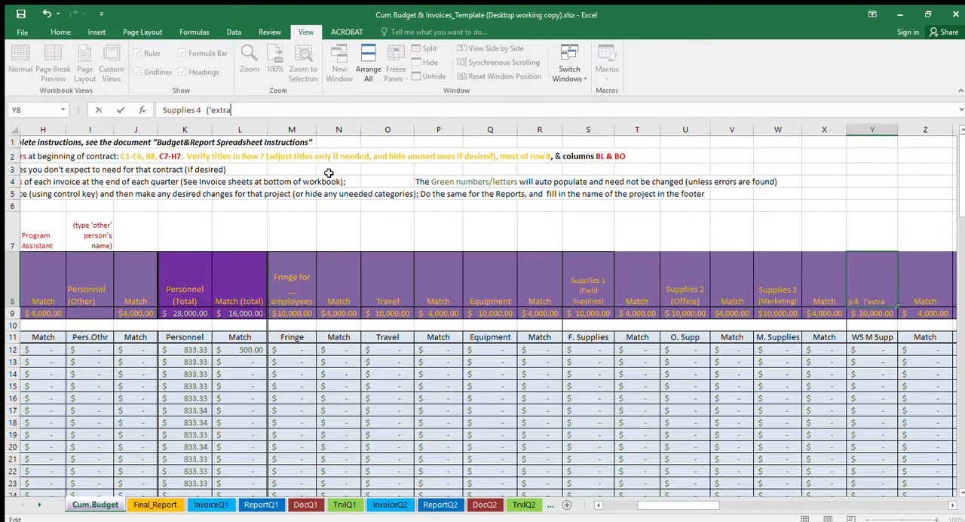
{"action": "type", "text": "' supplies"}
{"action": "key", "text": "ctrl+Return"}
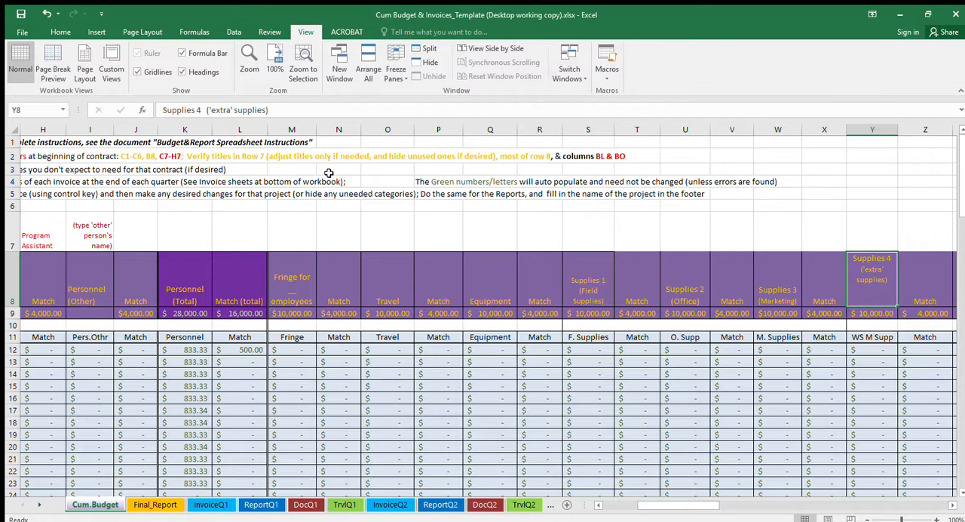
- Undo the Supplies 4 heading change and go to the Match heading in cell AB8
{"action": "key", "text": "ctrl+z"}
{"action": "key", "text": "Right"}
{"action": "key", "text": "Right"}
{"action": "key", "text": "Right"}
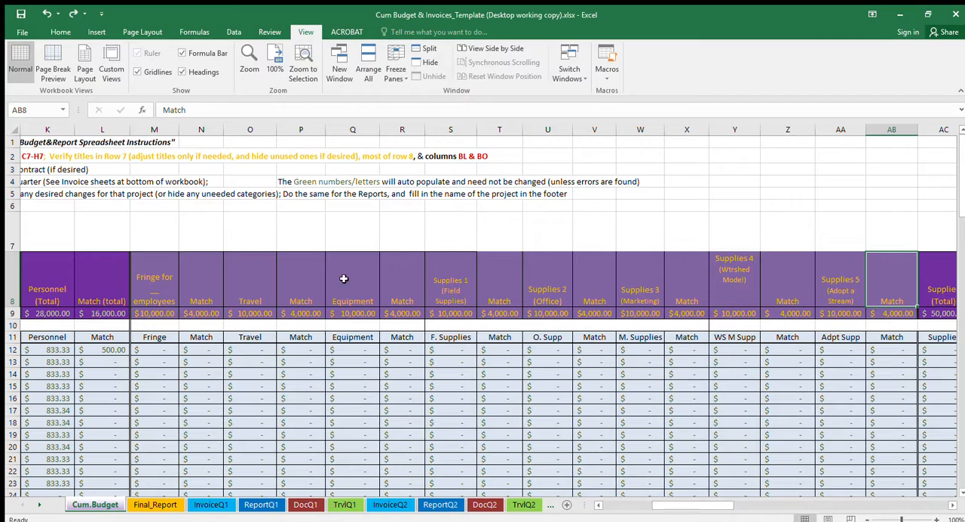
- Examine the Total Fed. for the Qtr formula in cell BK9 and the adjacent Original Est. cell BL9
{"action": "left_click_drag", "start_coordinate": [676, 505], "coordinate": [891, 505]}
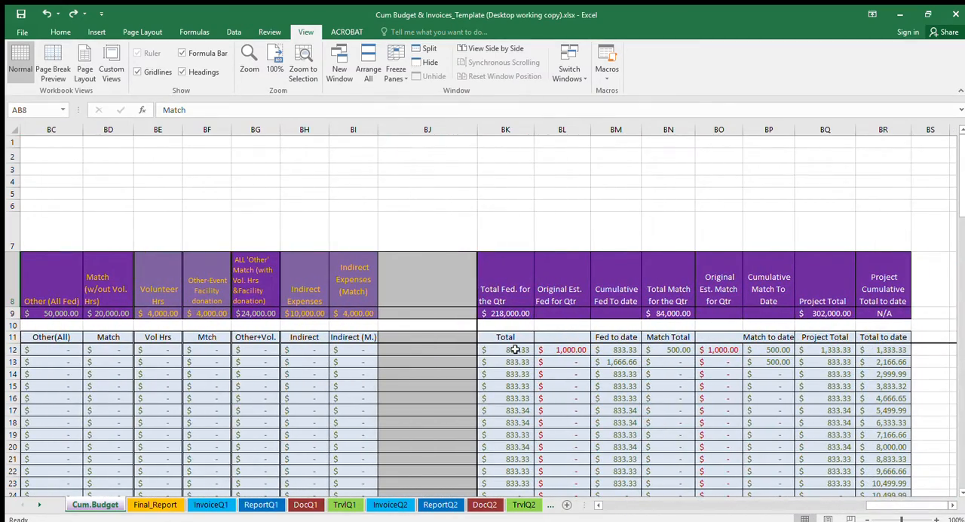
{"action": "left_click", "coordinate": [505, 313]}
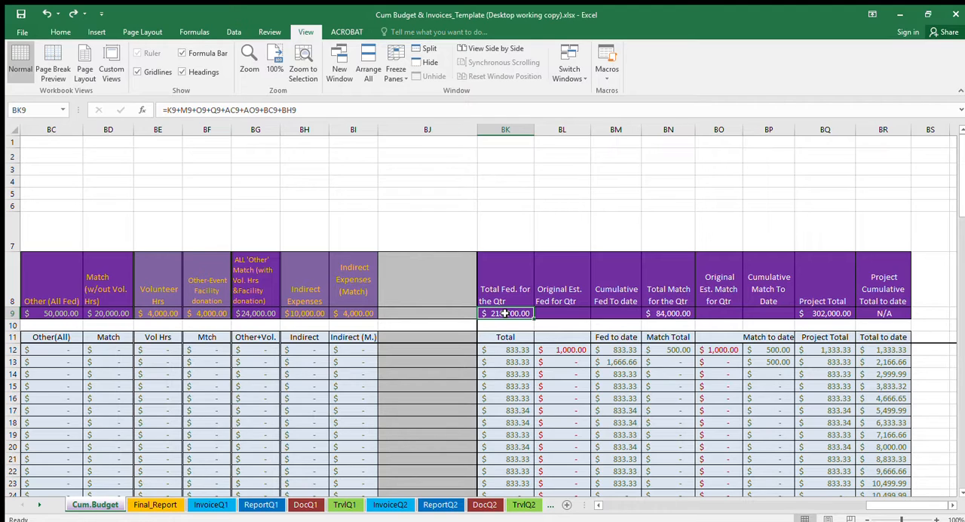
{"action": "key", "text": "Right"}
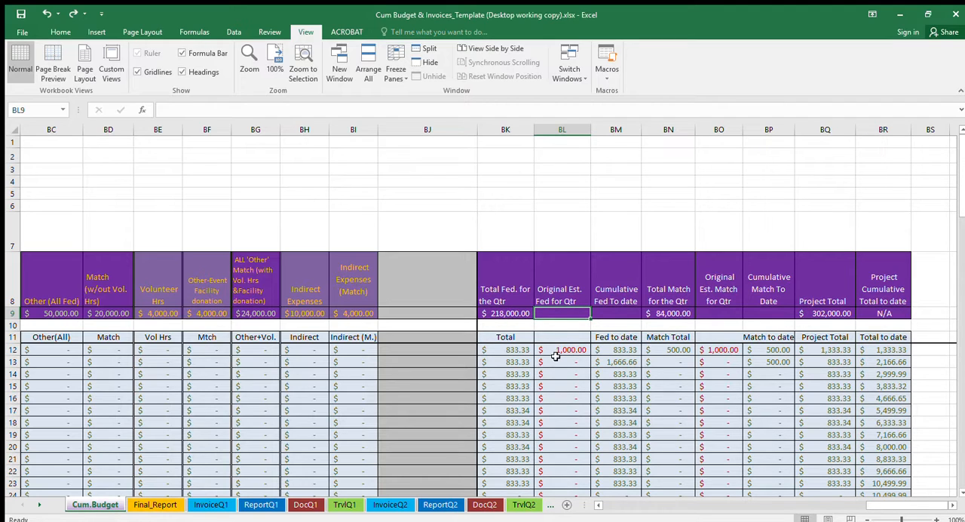
{"action": "left_click", "coordinate": [510, 314]}
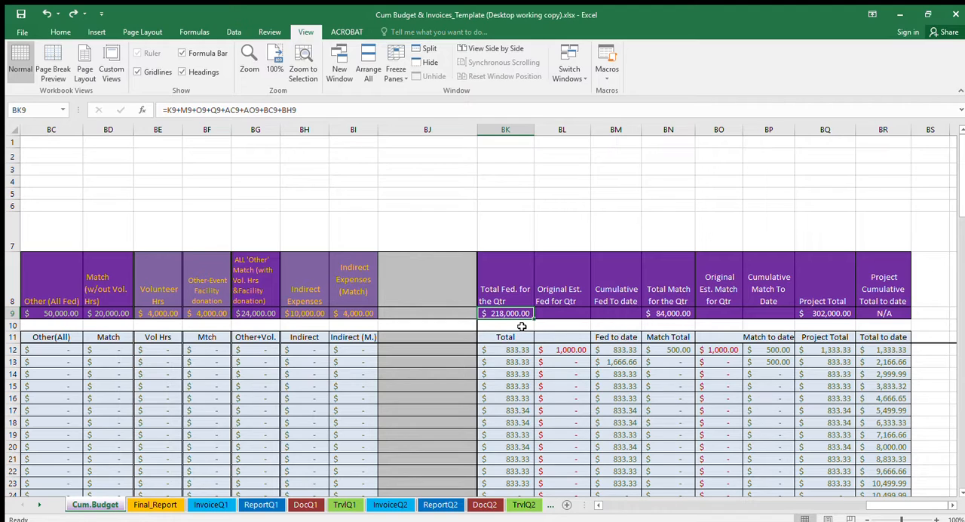
- Set the Indirect Expenses budget in cell BH9 to 0
{"action": "left_click", "coordinate": [307, 314]}
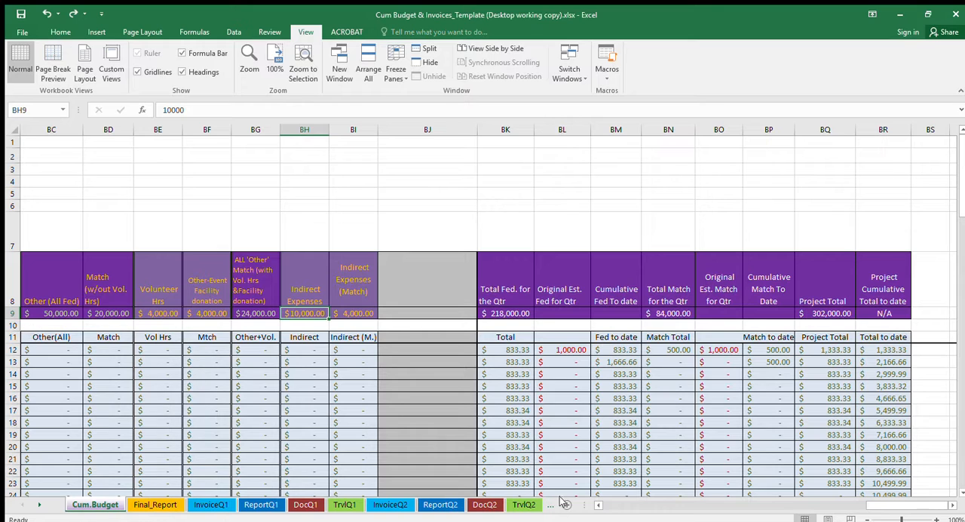
{"action": "left_click_drag", "start_coordinate": [890, 507], "coordinate": [864, 507]}
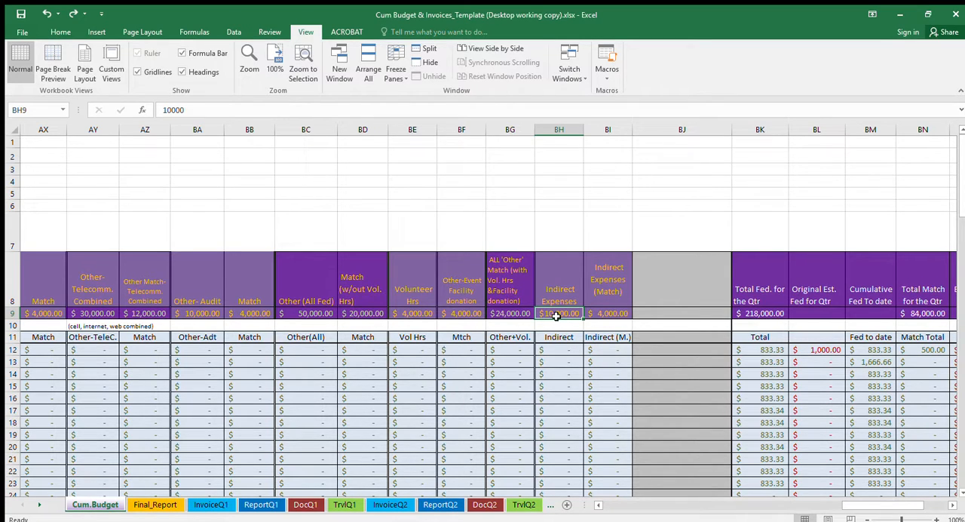
{"action": "type", "text": "0"}
{"action": "key", "text": "Return"}
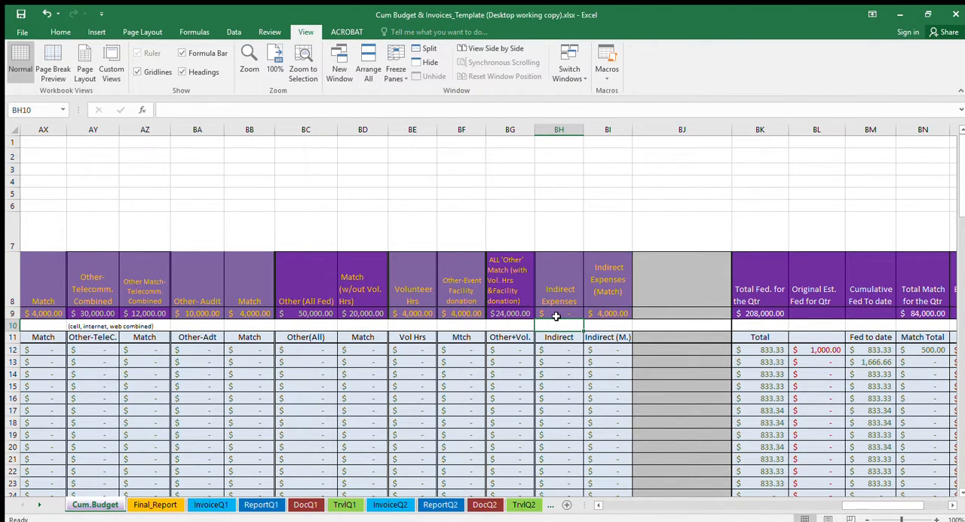
- Go along row 9 from Indirect Expenses to cell BK9 and check the budgeted federal total
{"action": "left_click", "coordinate": [556, 314]}
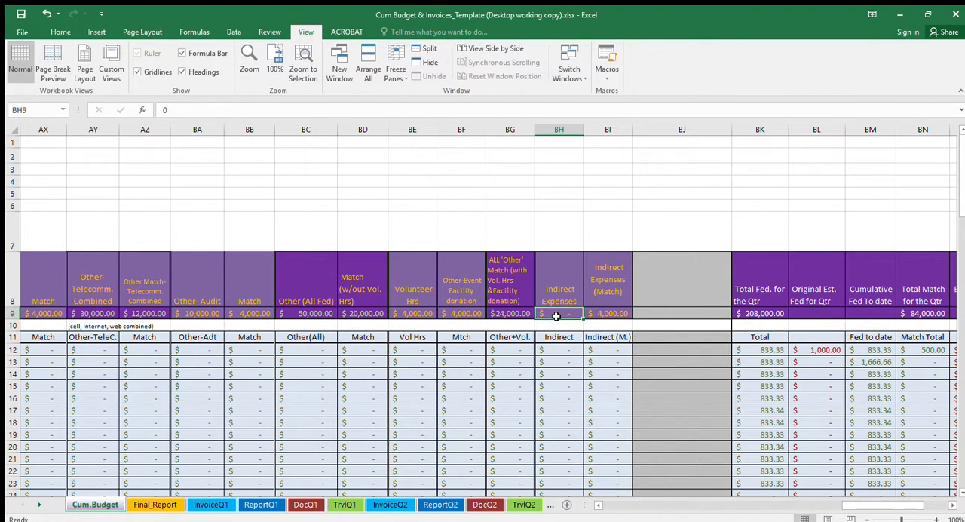
{"action": "key", "text": "Right"}
{"action": "key", "text": "Right"}
{"action": "key", "text": "Right"}
{"action": "key", "text": "Right"}
{"action": "key", "text": "Right"}
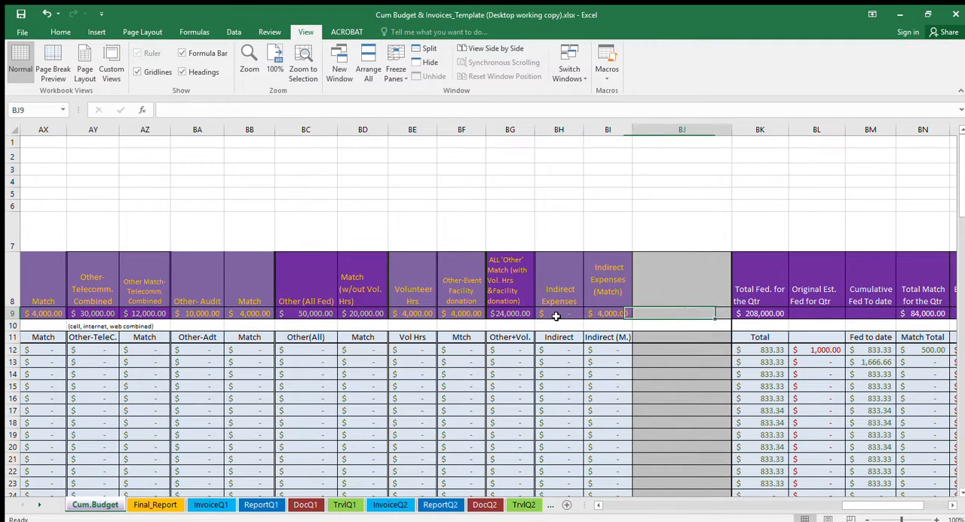
{"action": "key", "text": "Right"}
{"action": "key", "text": "Right"}
{"action": "key", "text": "Right"}
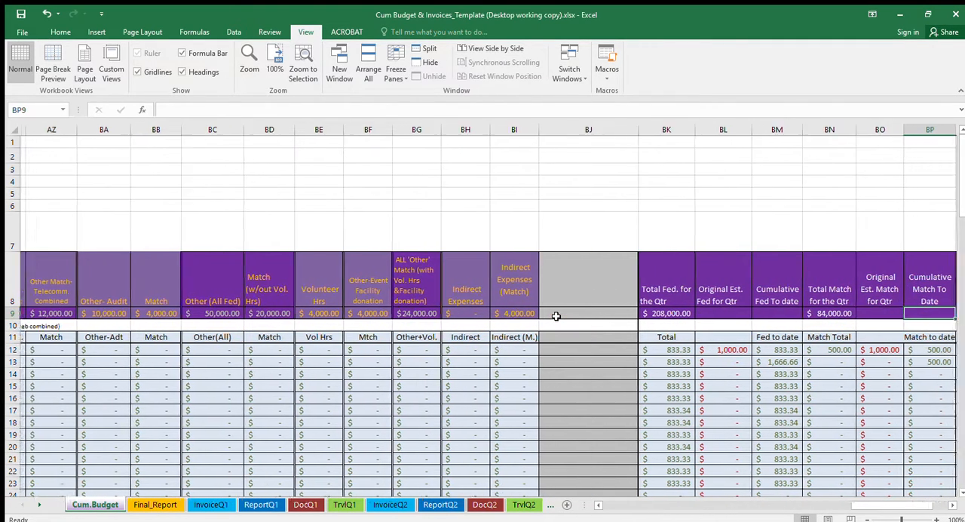
{"action": "key", "text": "Left"}
{"action": "key", "text": "Left"}
{"action": "key", "text": "Left"}
{"action": "key", "text": "Left"}
{"action": "key", "text": "Left"}
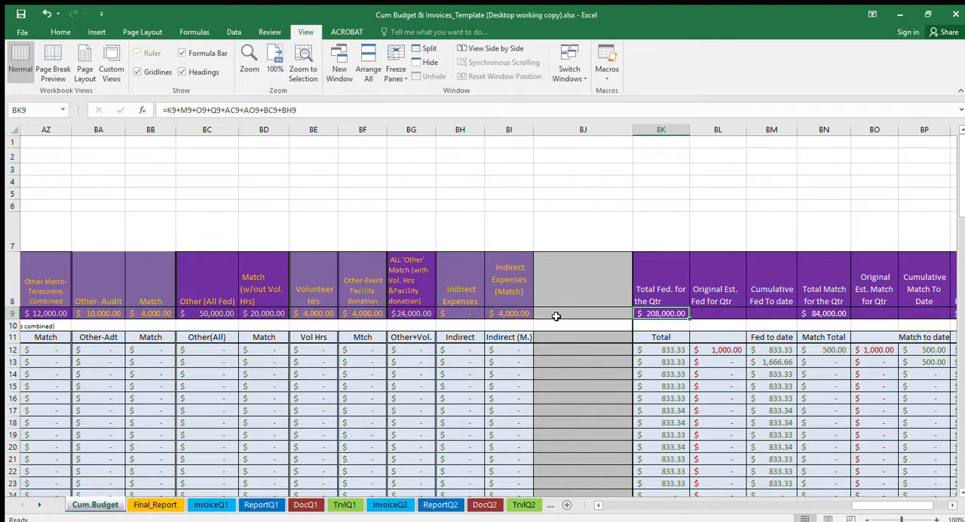
- Check the match total in cell BN9 and the Project Total formula in cell BQ9
{"action": "left_click", "coordinate": [809, 310]}
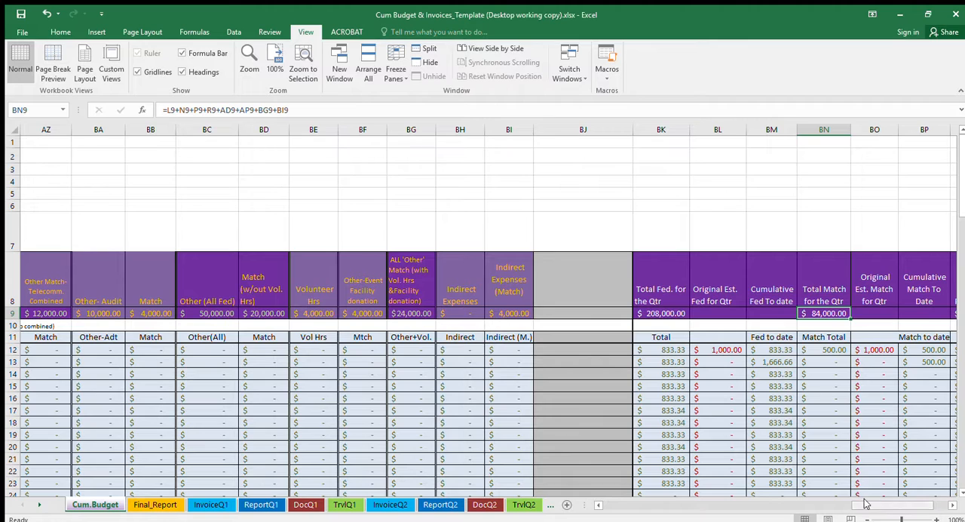
{"action": "left_click_drag", "start_coordinate": [866, 504], "coordinate": [893, 505]}
{"action": "left_click", "coordinate": [830, 305]}
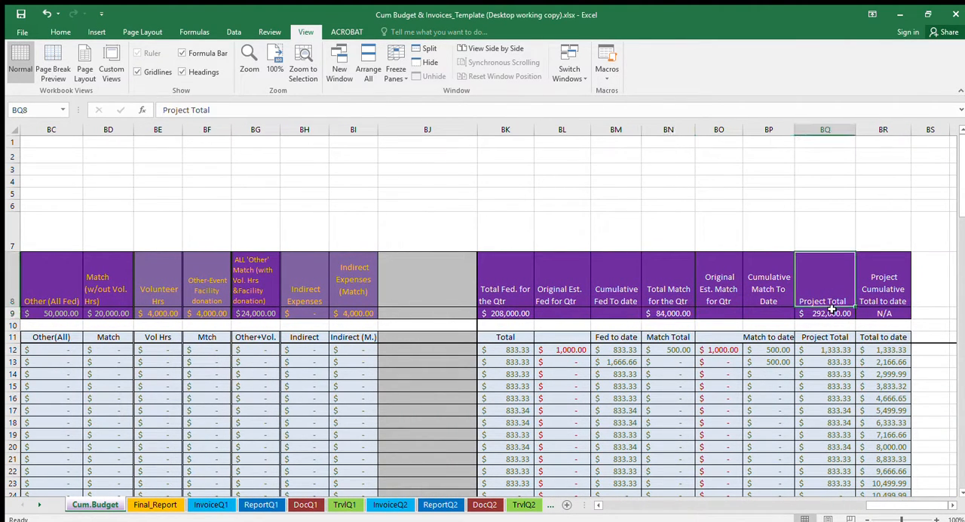
{"action": "left_click", "coordinate": [832, 312]}
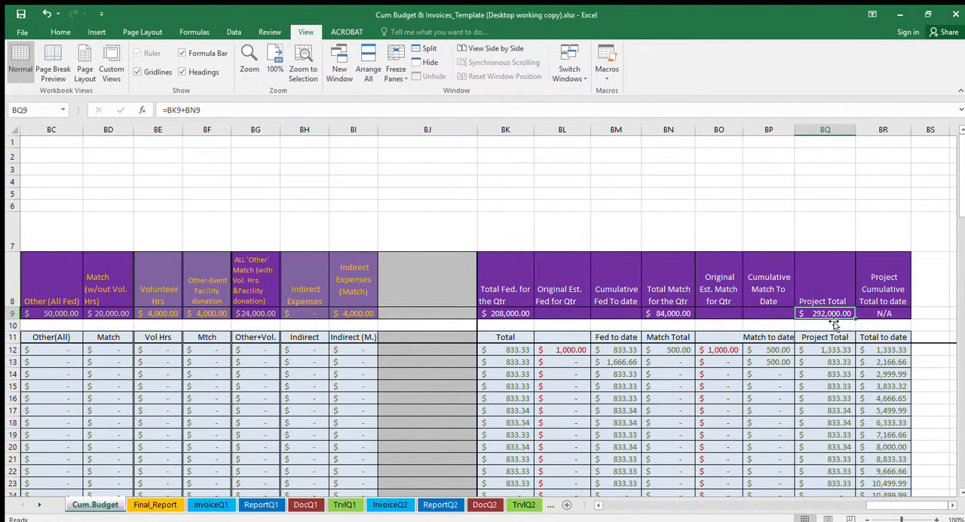
- Examine the budgeted indirect match, facility donation and volunteer hours amounts in row 9 and the quarterly rows below them
{"action": "left_click", "coordinate": [348, 315]}
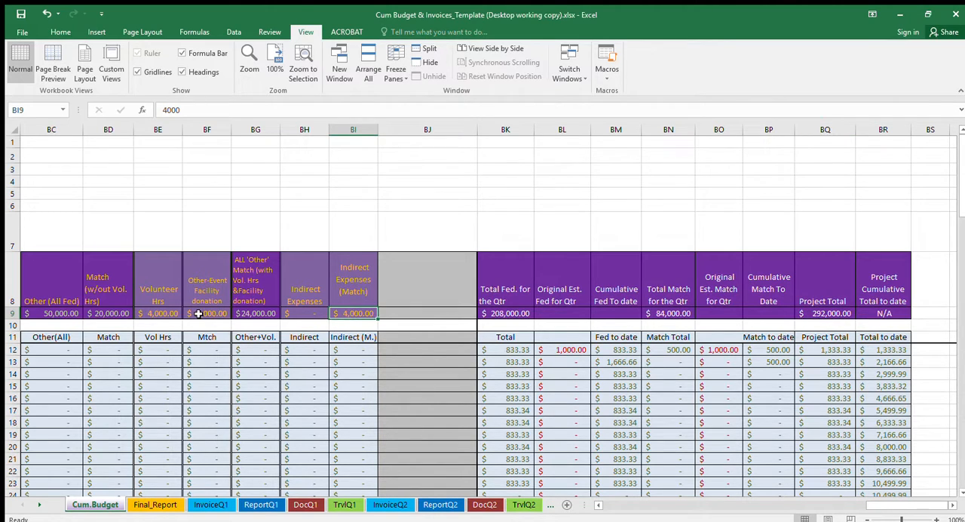
{"action": "left_click", "coordinate": [199, 314]}
{"action": "left_click", "coordinate": [159, 316]}
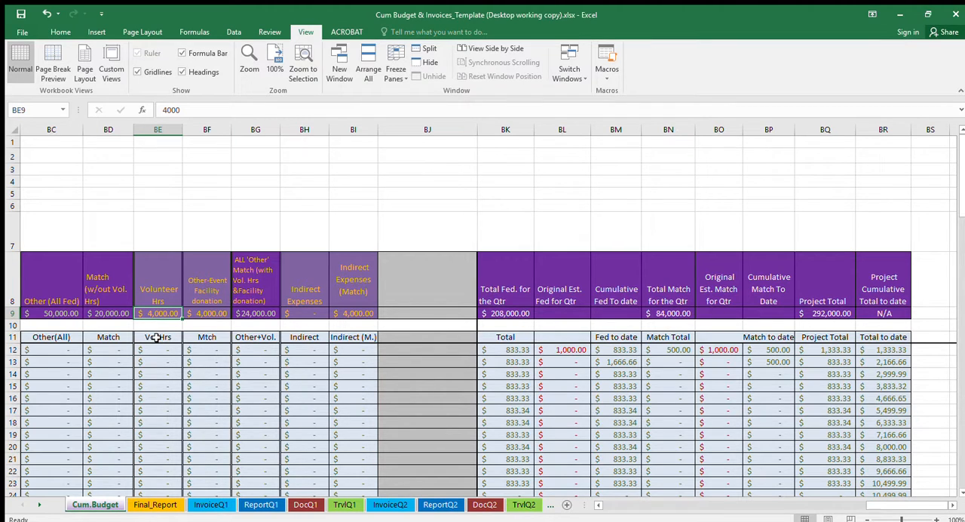
{"action": "scroll", "coordinate": [155, 340], "scroll_direction": "down", "scroll_amount": 2}
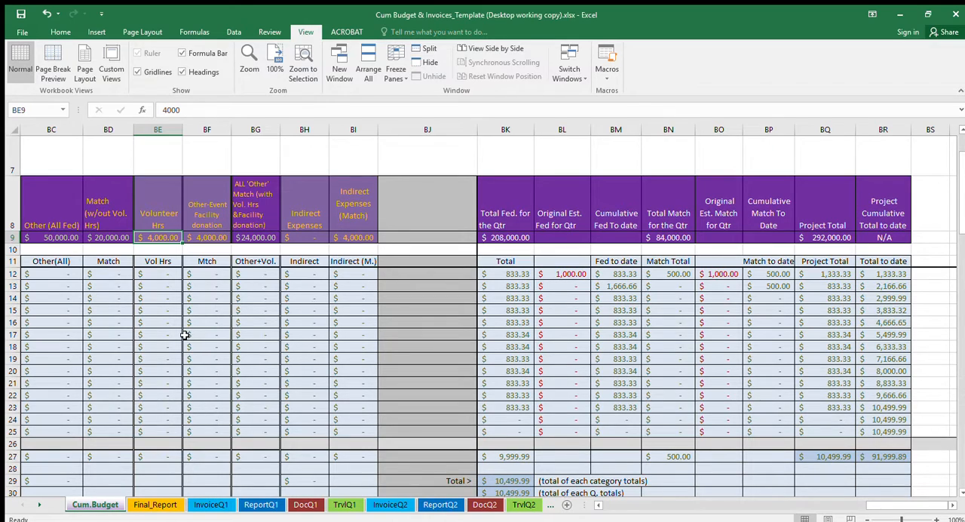